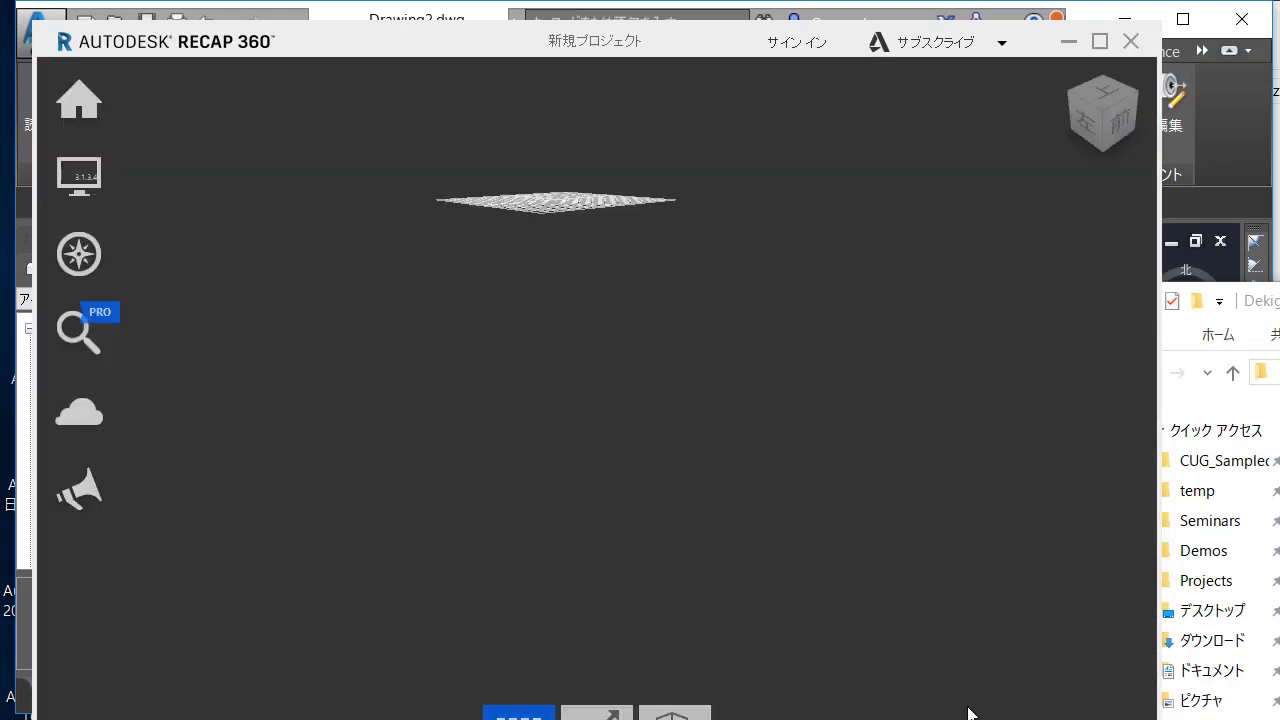
# Step: Examine the coloured point cloud of the earthwork site up close and from different angles
pyautogui.scroll(5, 632, 417)
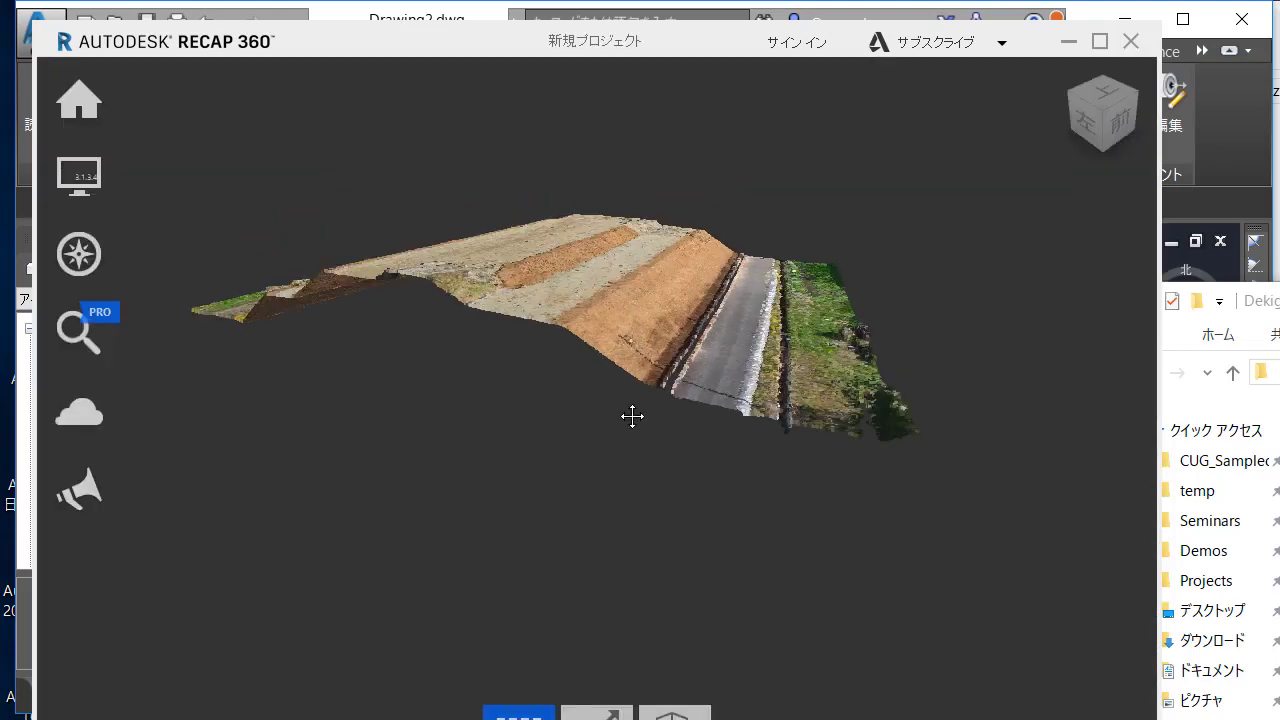
pyautogui.scroll(3, 538, 397)
pyautogui.scroll(5, 538, 397)
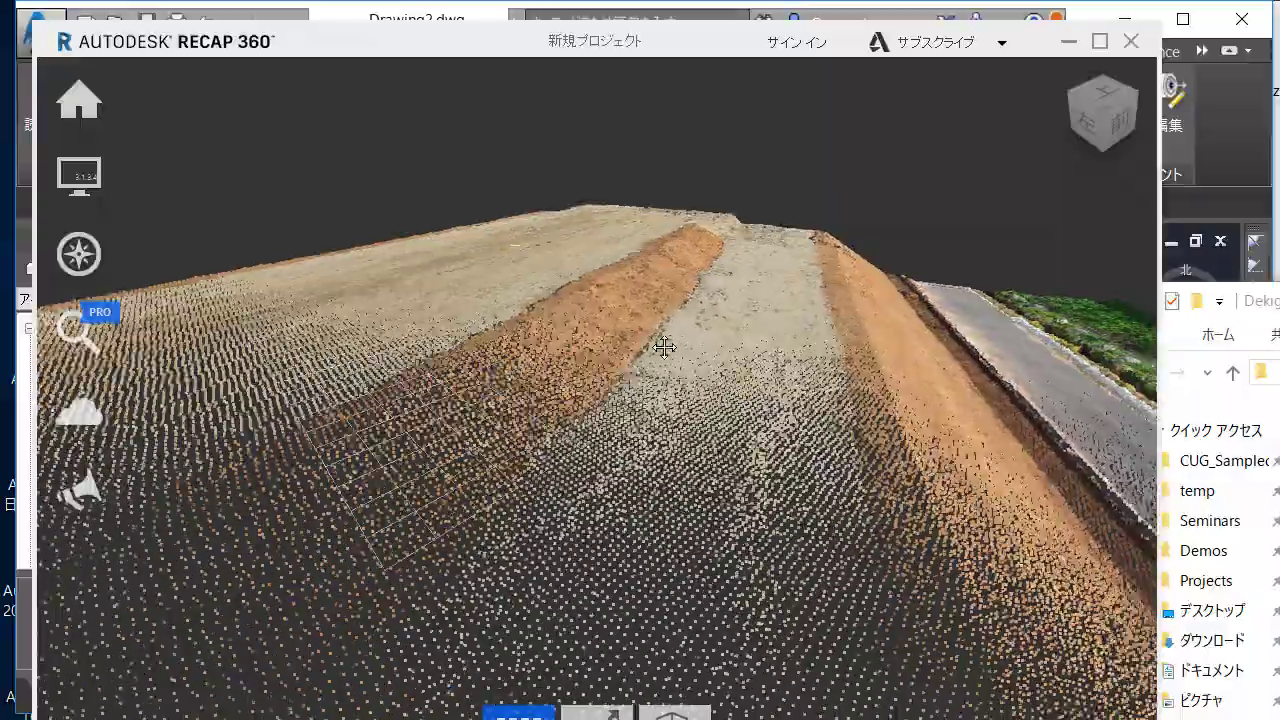
pyautogui.moveTo(540, 397); pyautogui.dragTo(619, 164, button='middle')
pyautogui.moveTo(619, 164); pyautogui.dragTo(629, 432)
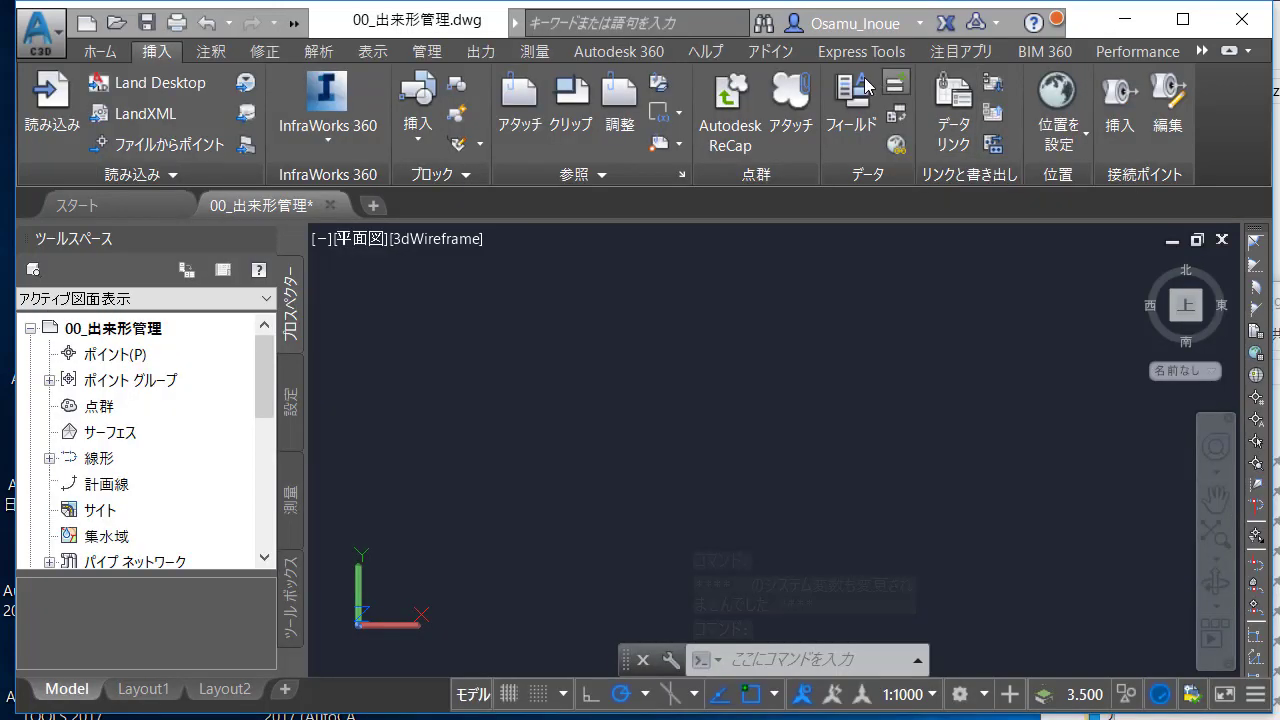
# Step: Switch to Civil 3D, start the 出来高管理帳票作成 add-in and load its saved settings file from the Dekigatakanri folder
pyautogui.click(770, 55)
pyautogui.click(425, 110)
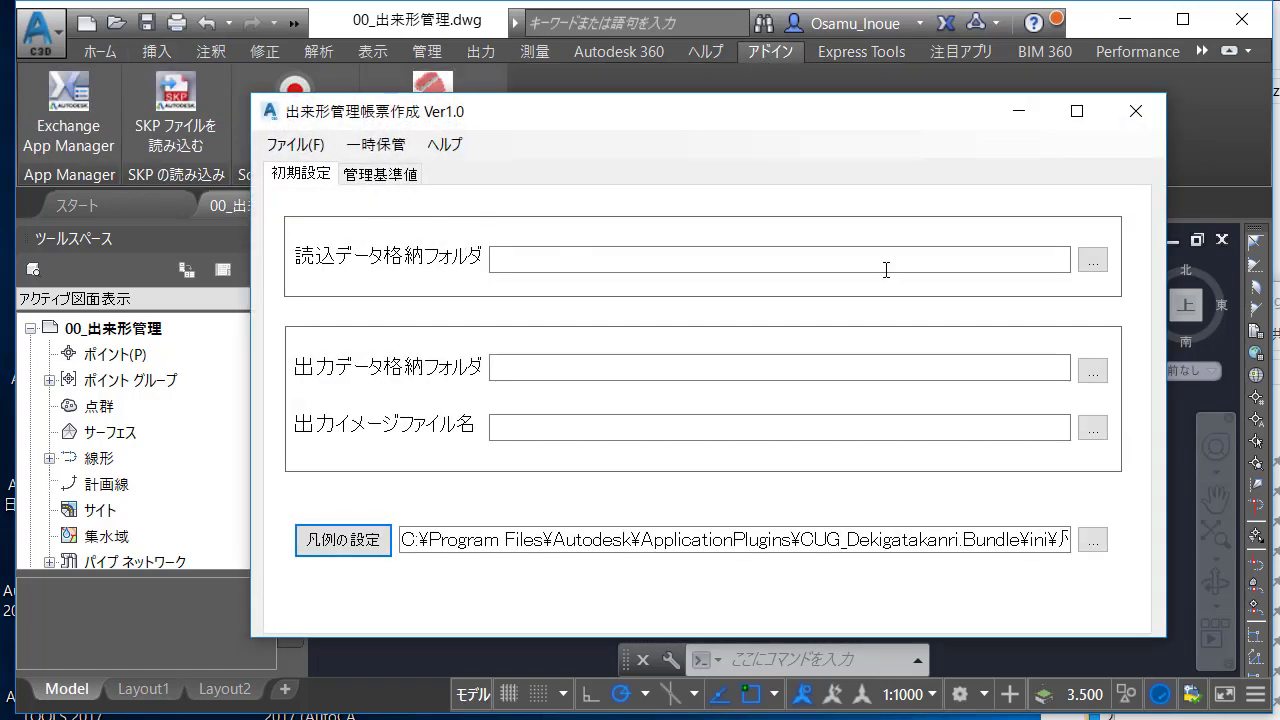
pyautogui.click(322, 152)
pyautogui.click(330, 193)
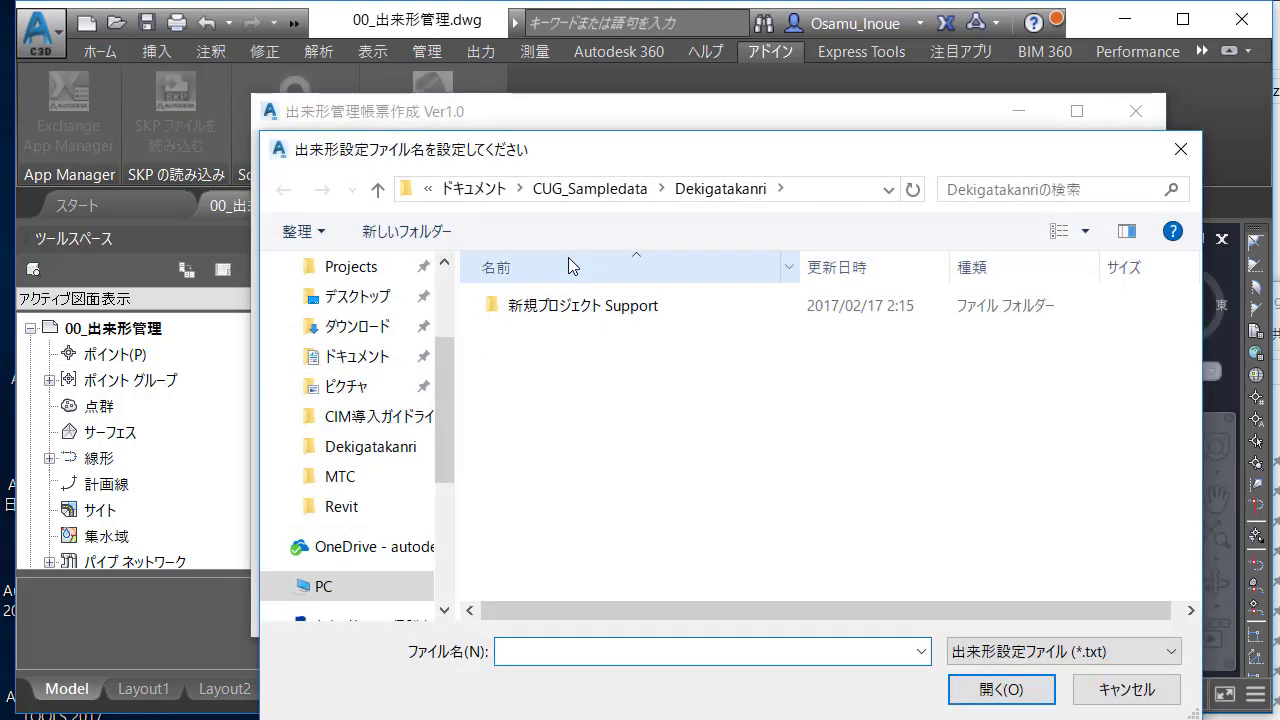
pyautogui.click(590, 189)
pyautogui.click(642, 334)
pyautogui.doubleClick(642, 334)
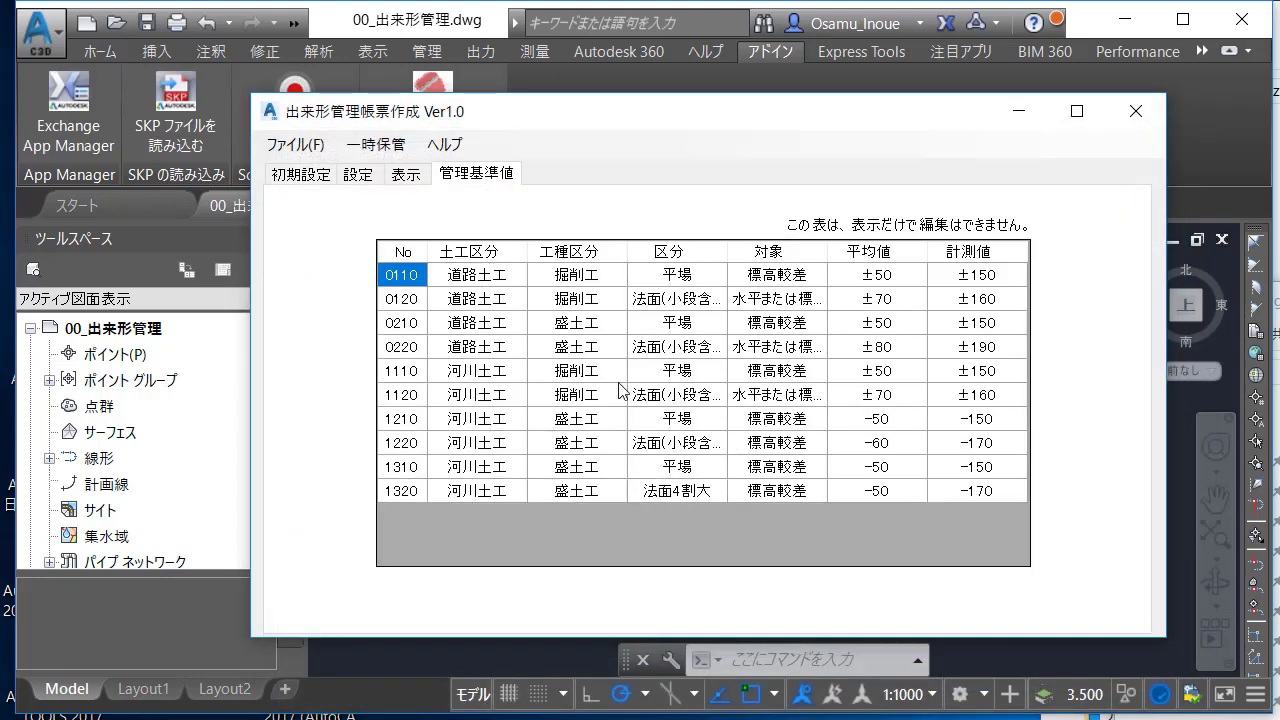
# Step: Set the design LandXML file to 01a_３次元設計データ.xml and the as-built point cloud file to 04a_SurveyData_Output.rcs
pyautogui.click(362, 178)
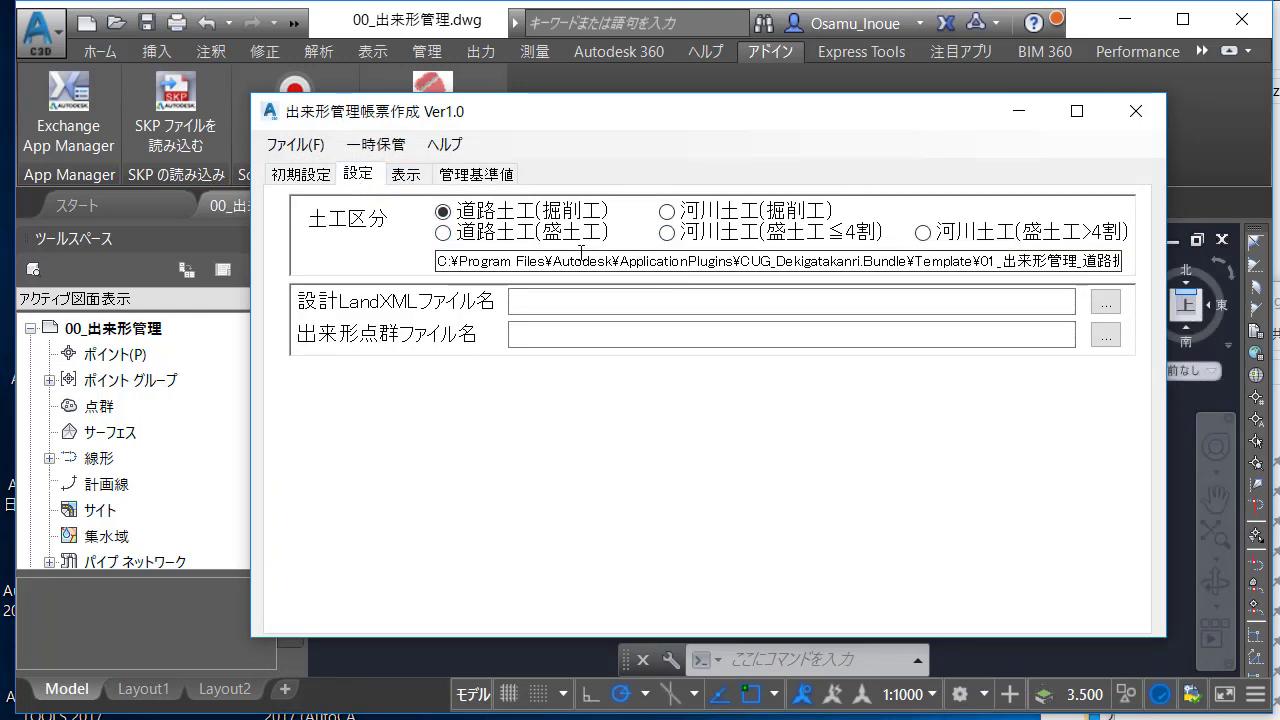
pyautogui.click(1105, 306)
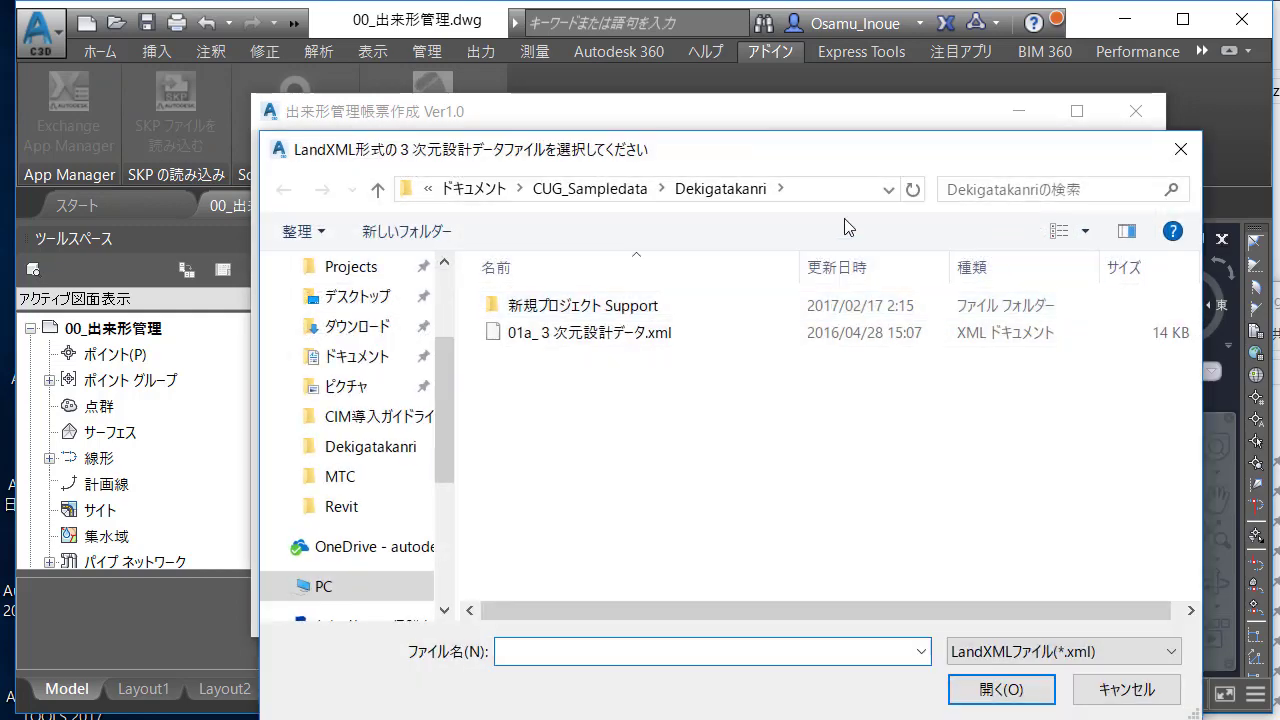
pyautogui.click(752, 336)
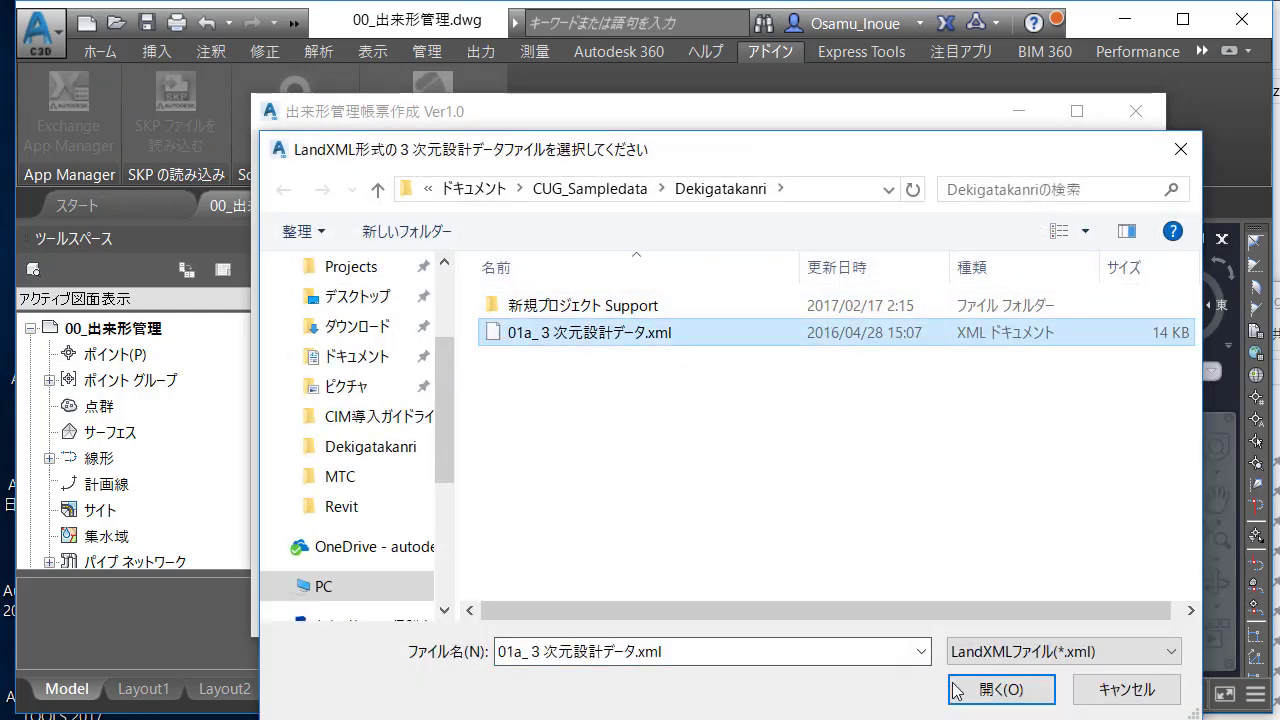
pyautogui.click(1003, 688)
pyautogui.click(1105, 335)
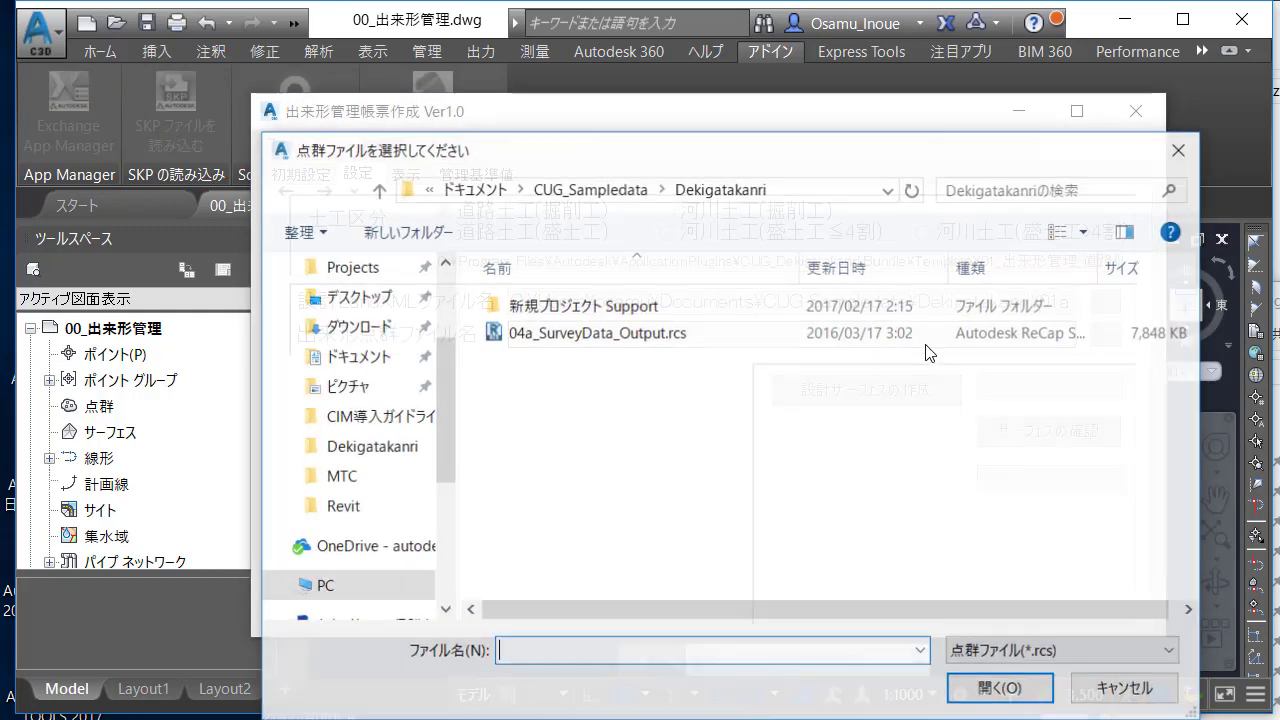
pyautogui.click(740, 332)
pyautogui.click(985, 688)
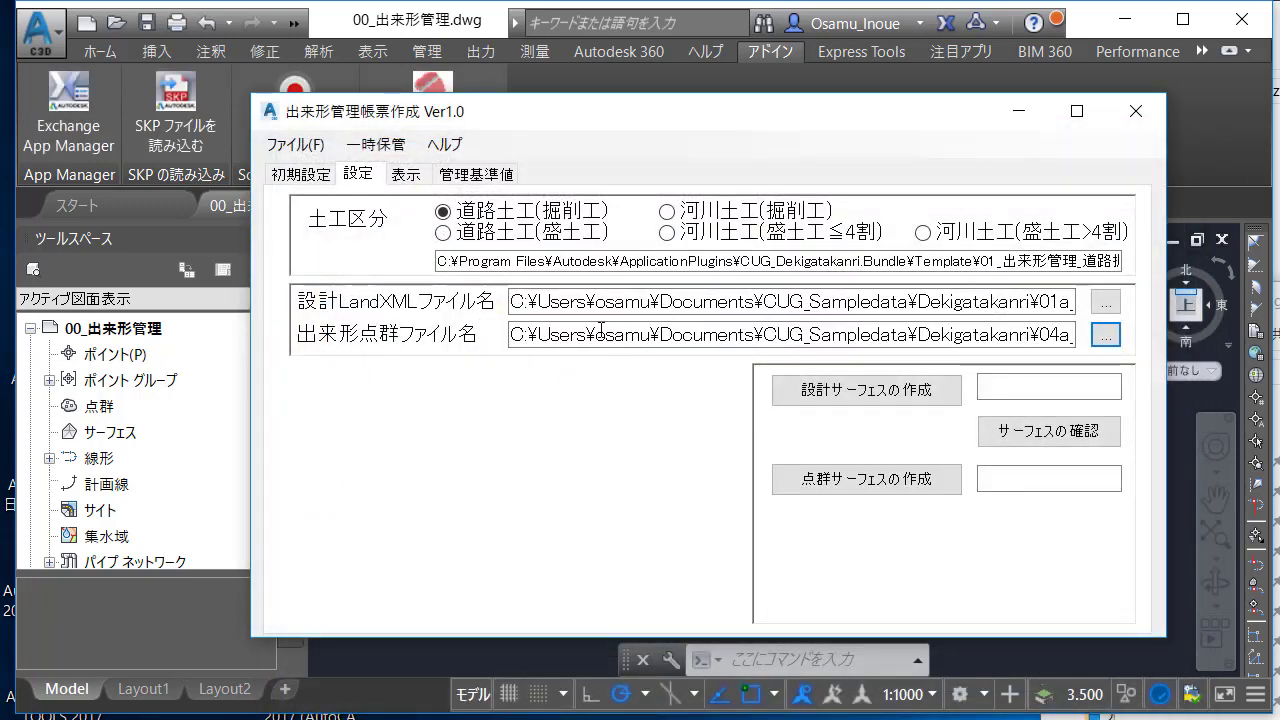
# Step: Create the design TIN surface from the chosen LandXML file
pyautogui.click(856, 402)
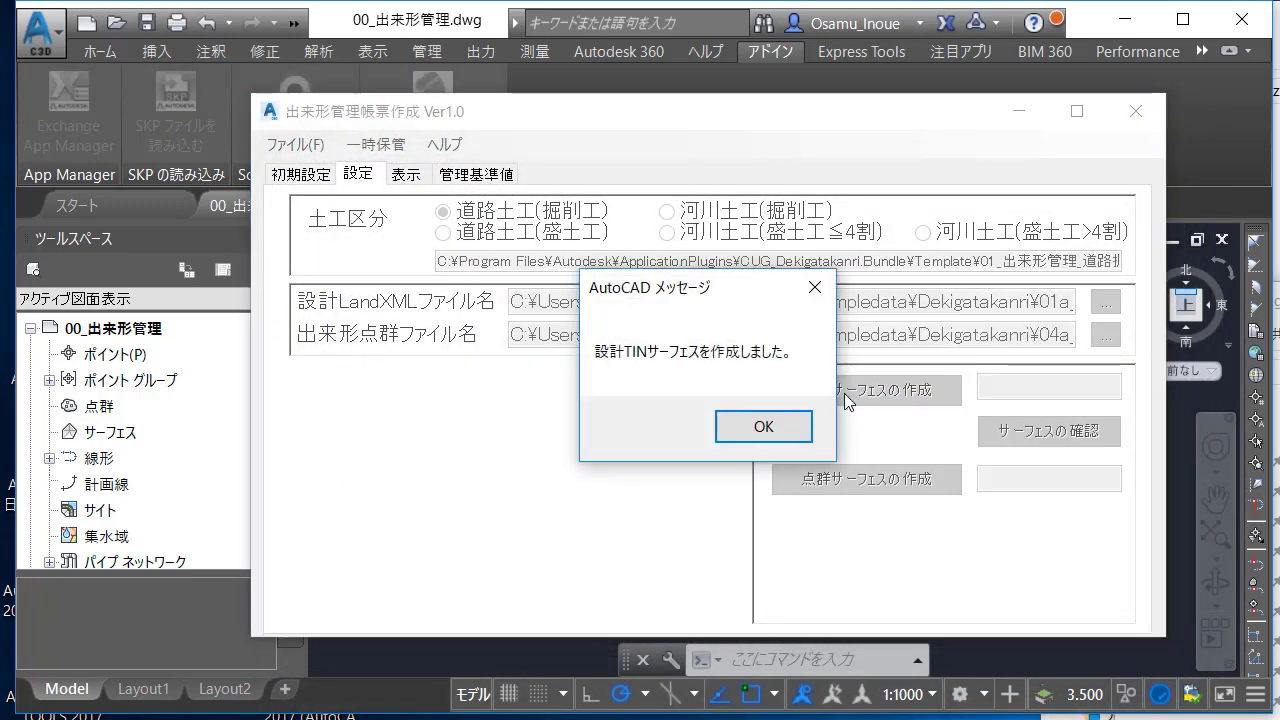
pyautogui.click(766, 428)
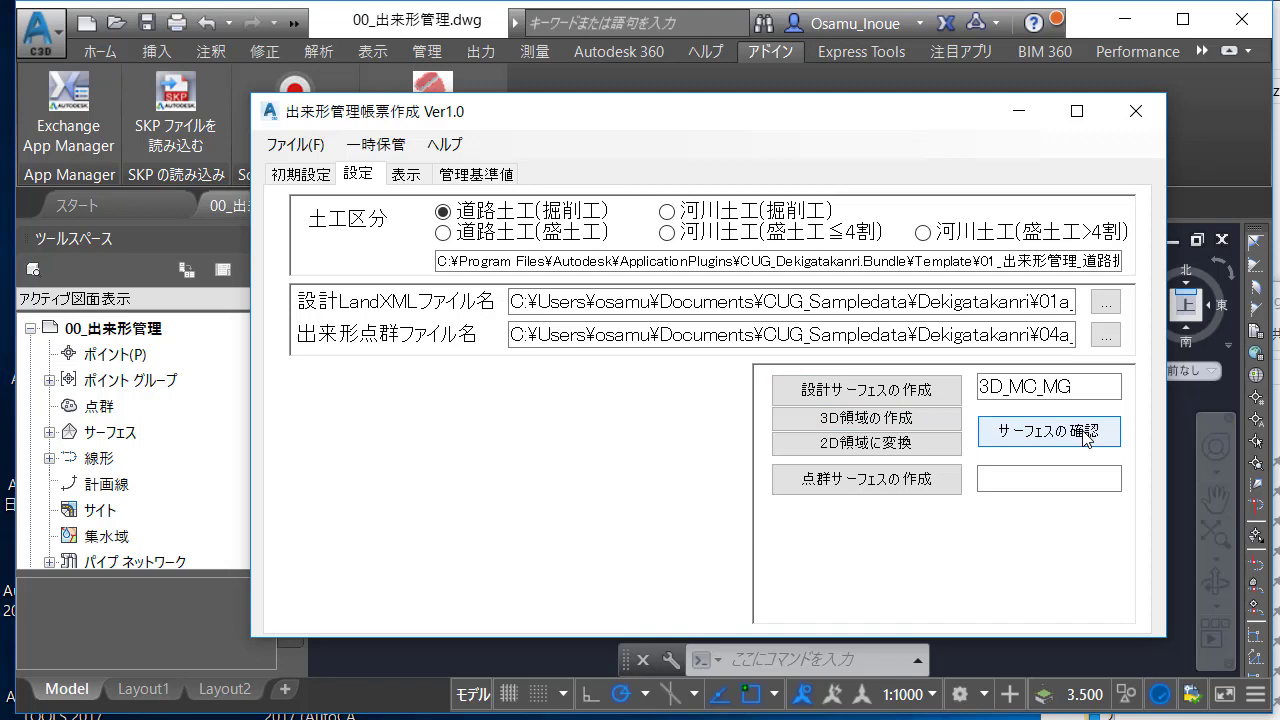
# Step: Start creating the point cloud surface and select the whole site point cloud in the drawing as its source
pyautogui.click(921, 480)
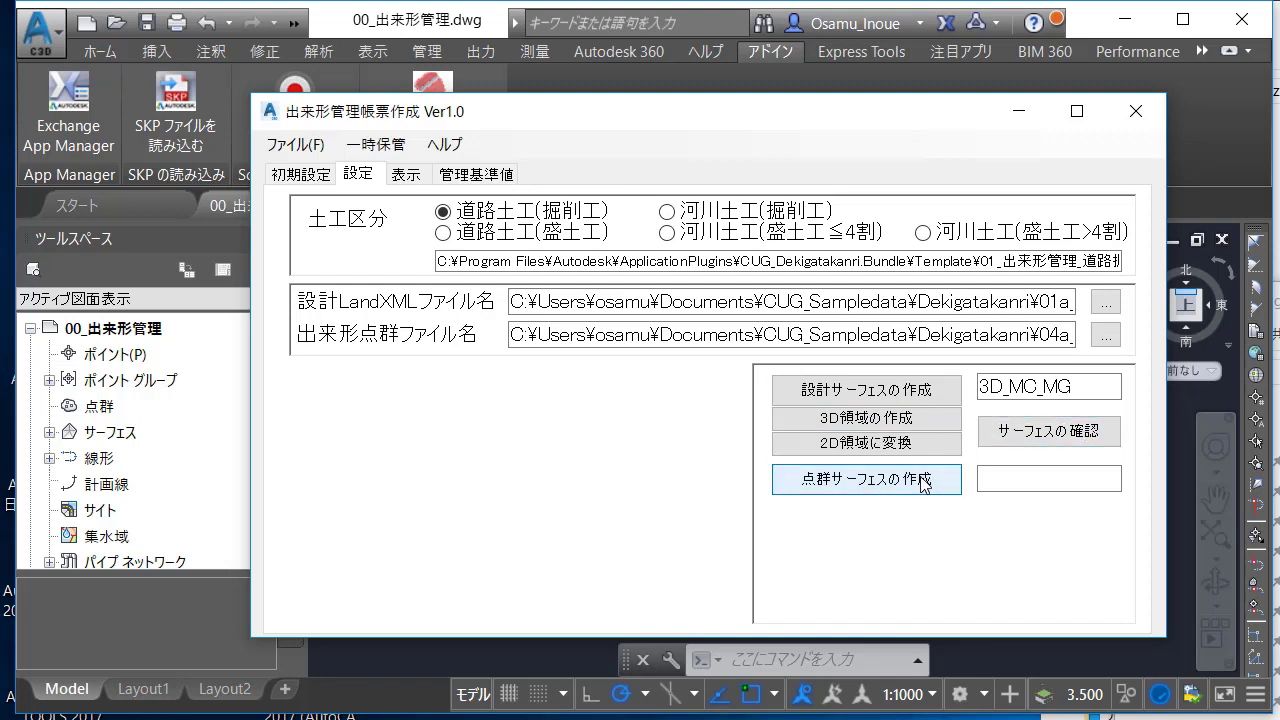
pyautogui.click(766, 430)
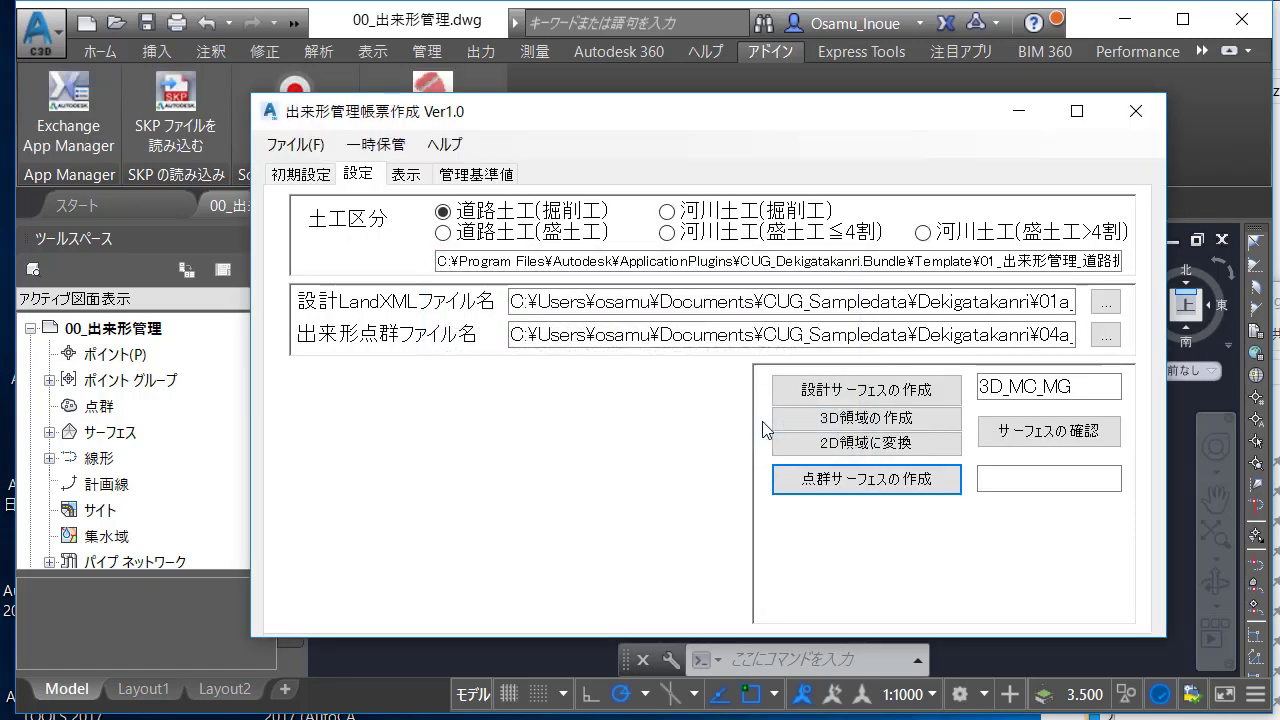
pyautogui.click(825, 485)
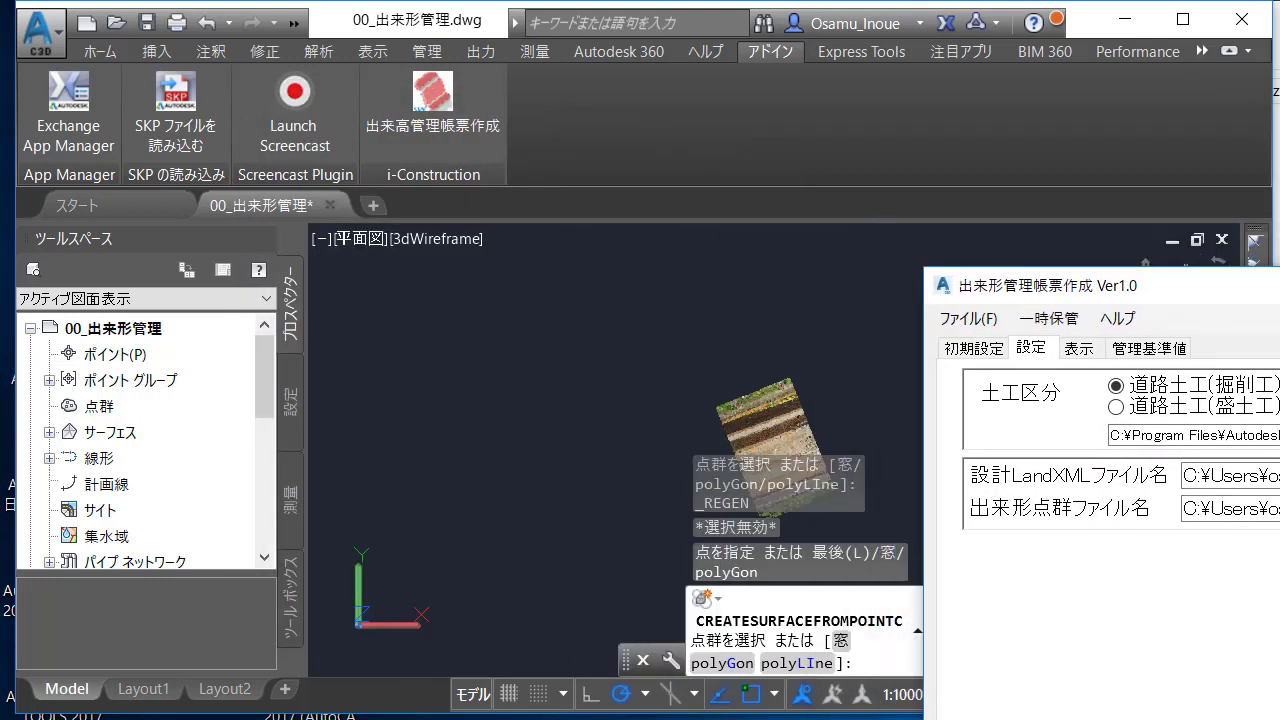
pyautogui.moveTo(1229, 294); pyautogui.dragTo(1206, 283)
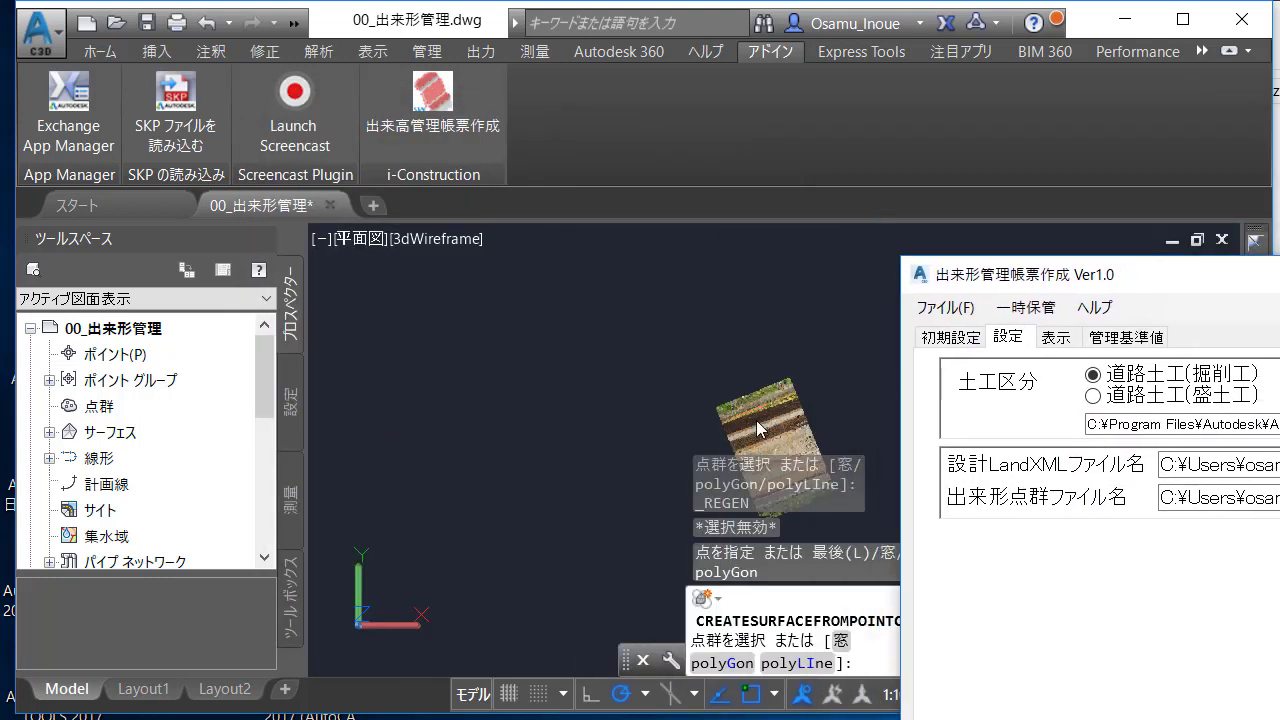
pyautogui.scroll(10, 840, 425)
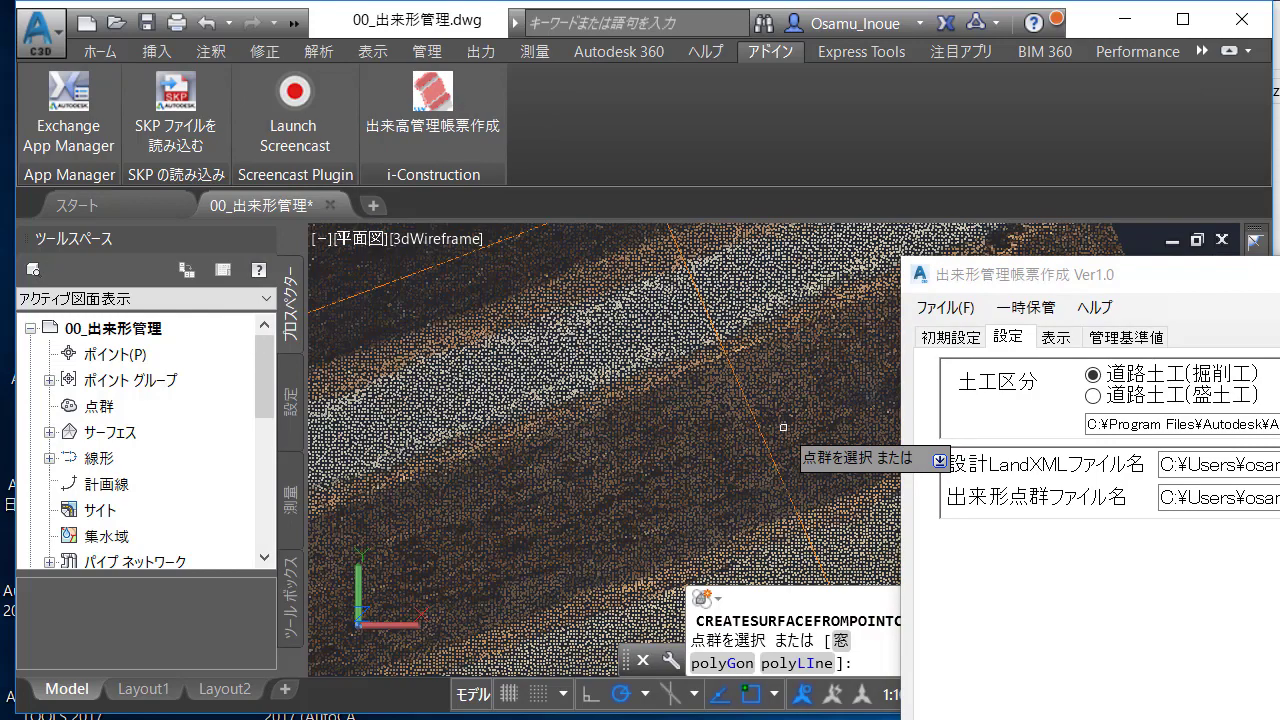
pyautogui.scroll(-8, 815, 386)
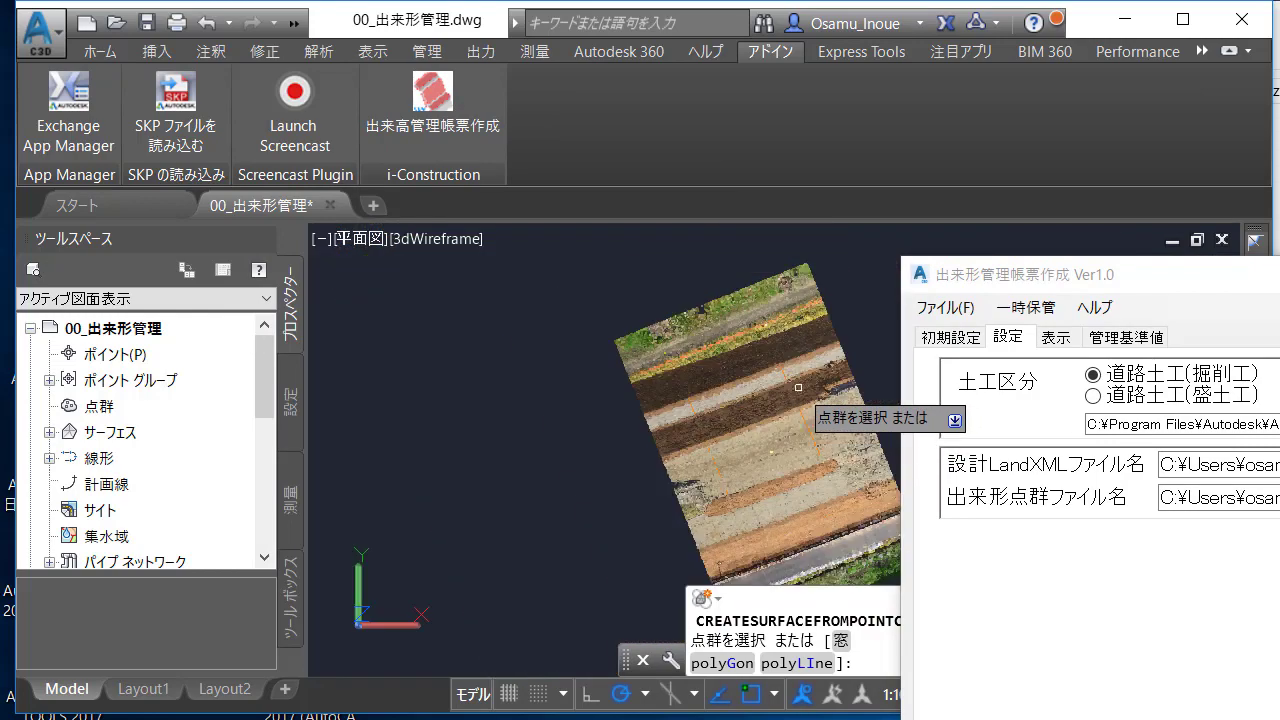
pyautogui.click(790, 370)
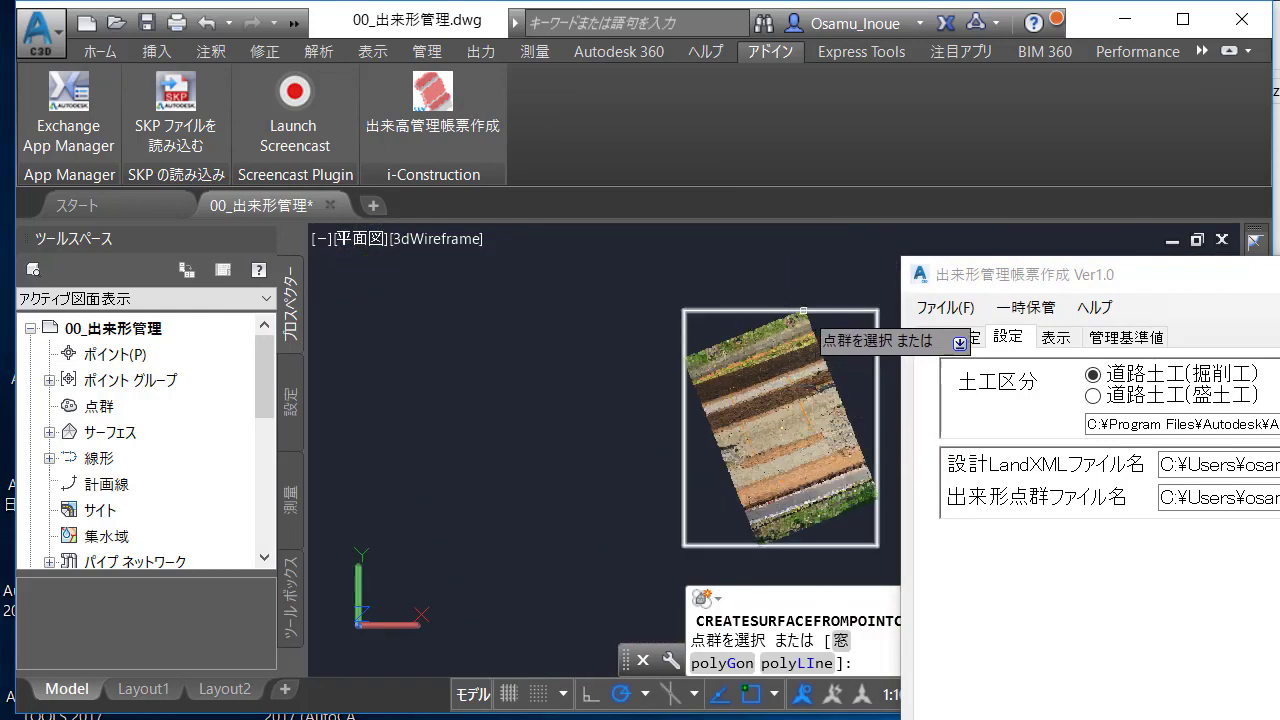
pyautogui.press('Return')
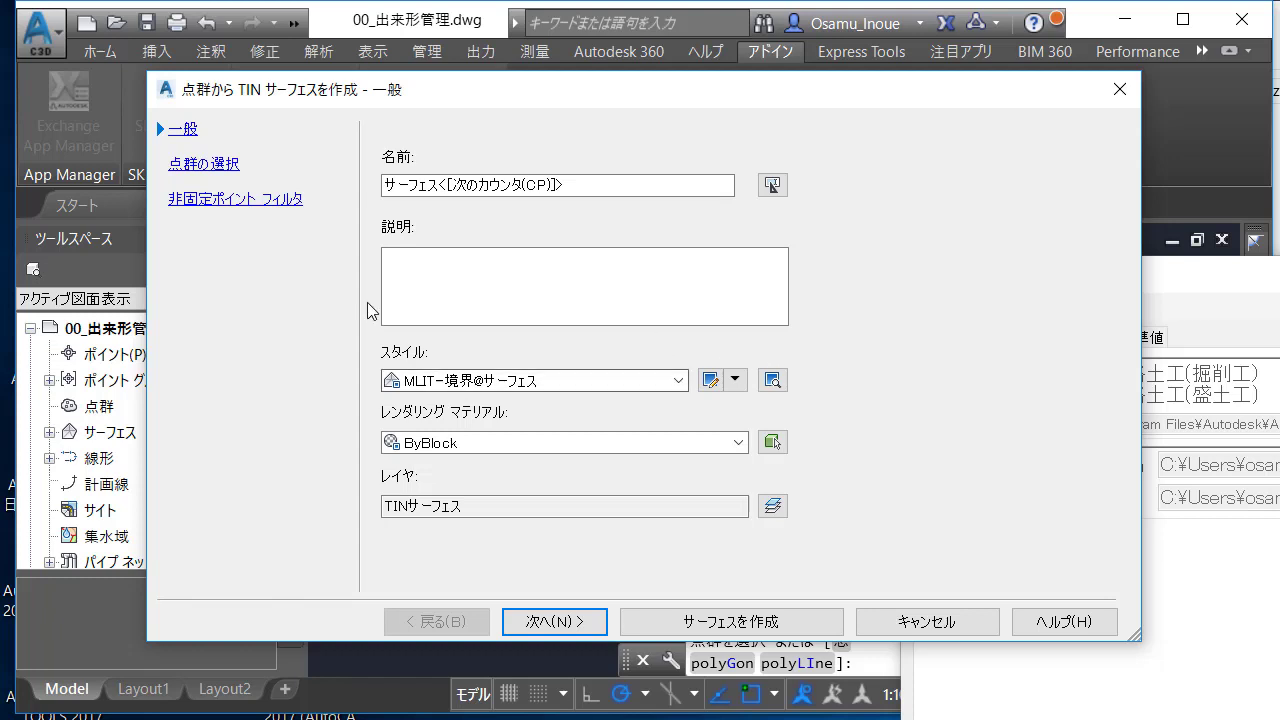
# Step: Set the non-ground point filter method to フィルタなし and create the TIN surface from the point cloud
pyautogui.click(604, 626)
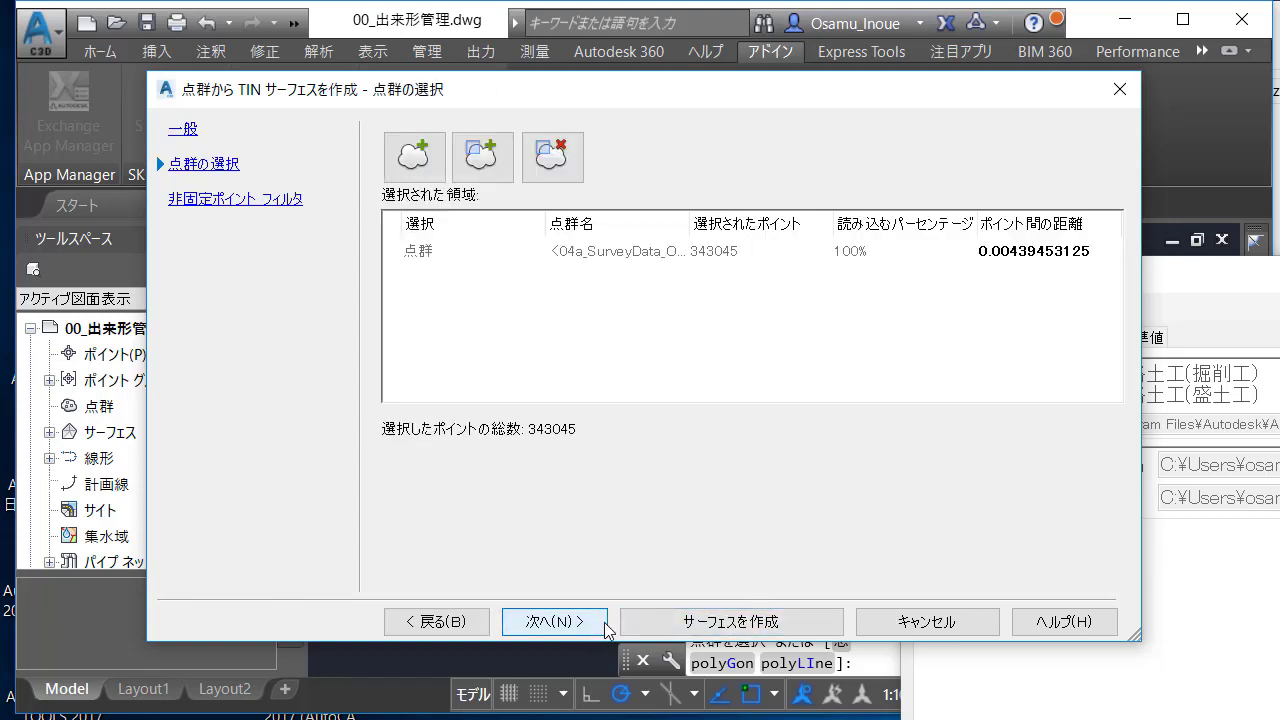
pyautogui.click(606, 626)
pyautogui.click(432, 257)
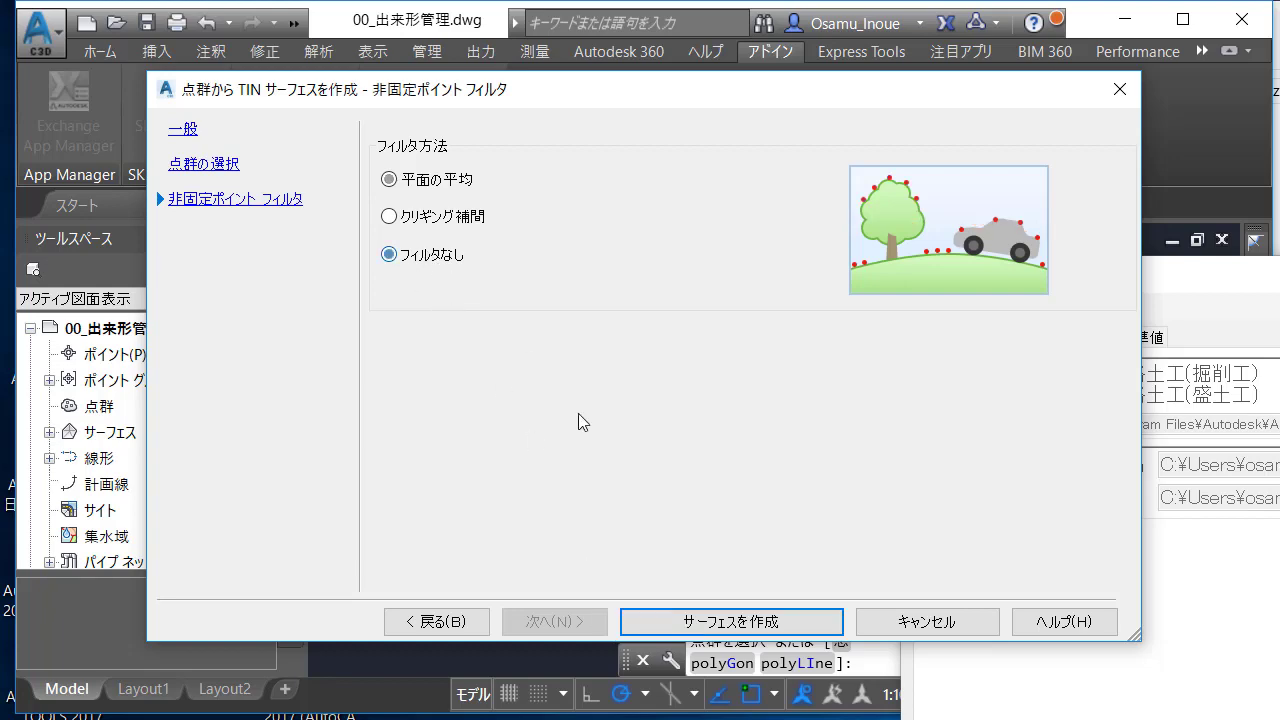
pyautogui.click(744, 624)
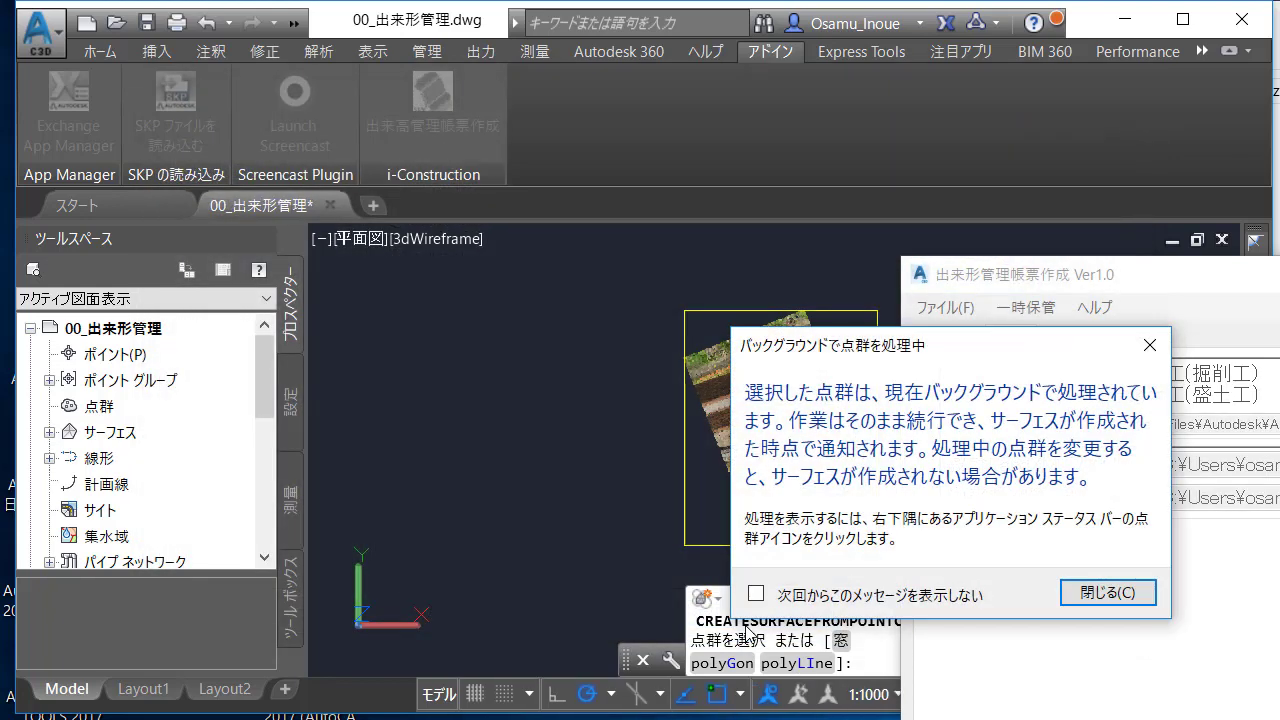
pyautogui.click(1112, 592)
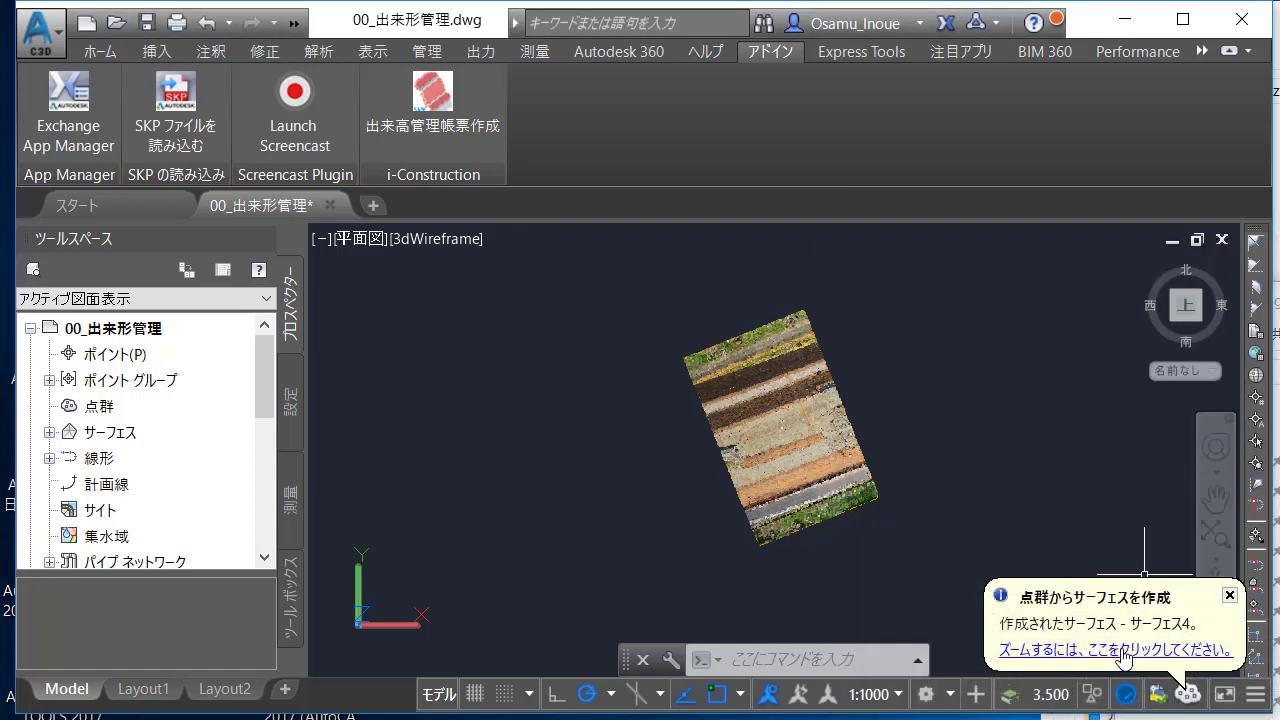
# Step: Zoom to the new point cloud surface, select it from the surface list and open it in the Object Viewer
pyautogui.click(1124, 652)
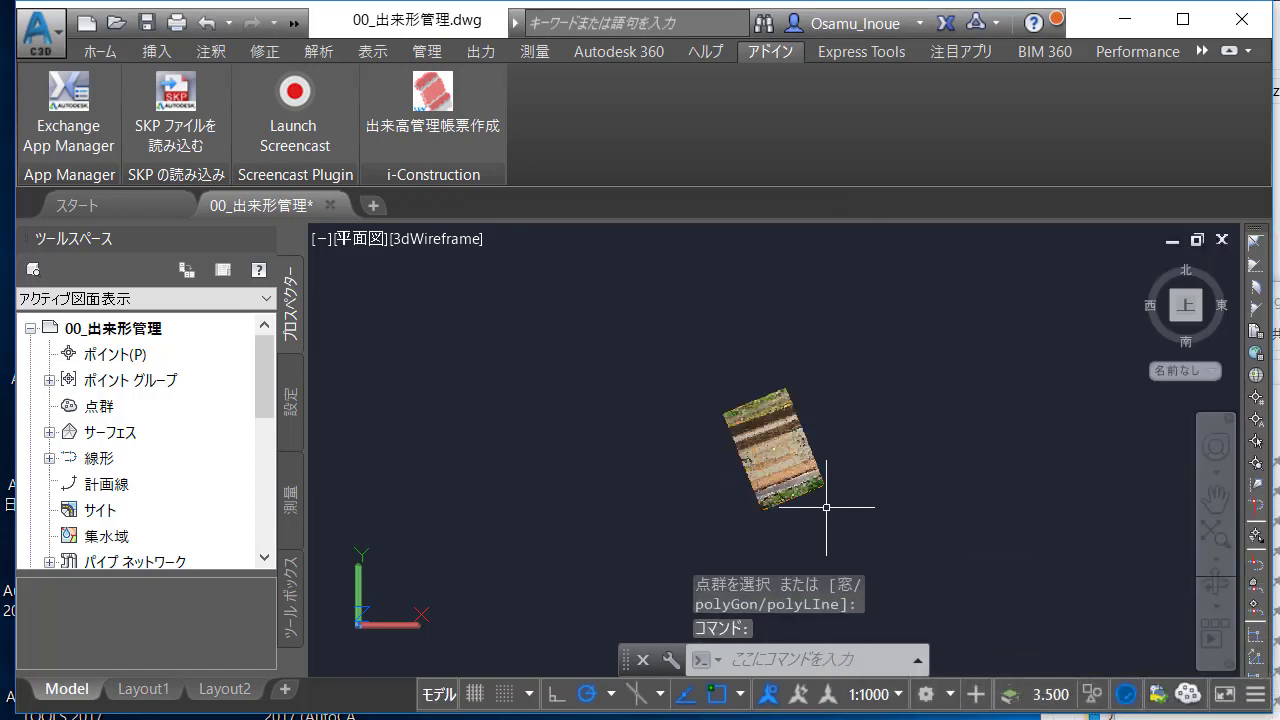
pyautogui.click(52, 432)
pyautogui.click(69, 483)
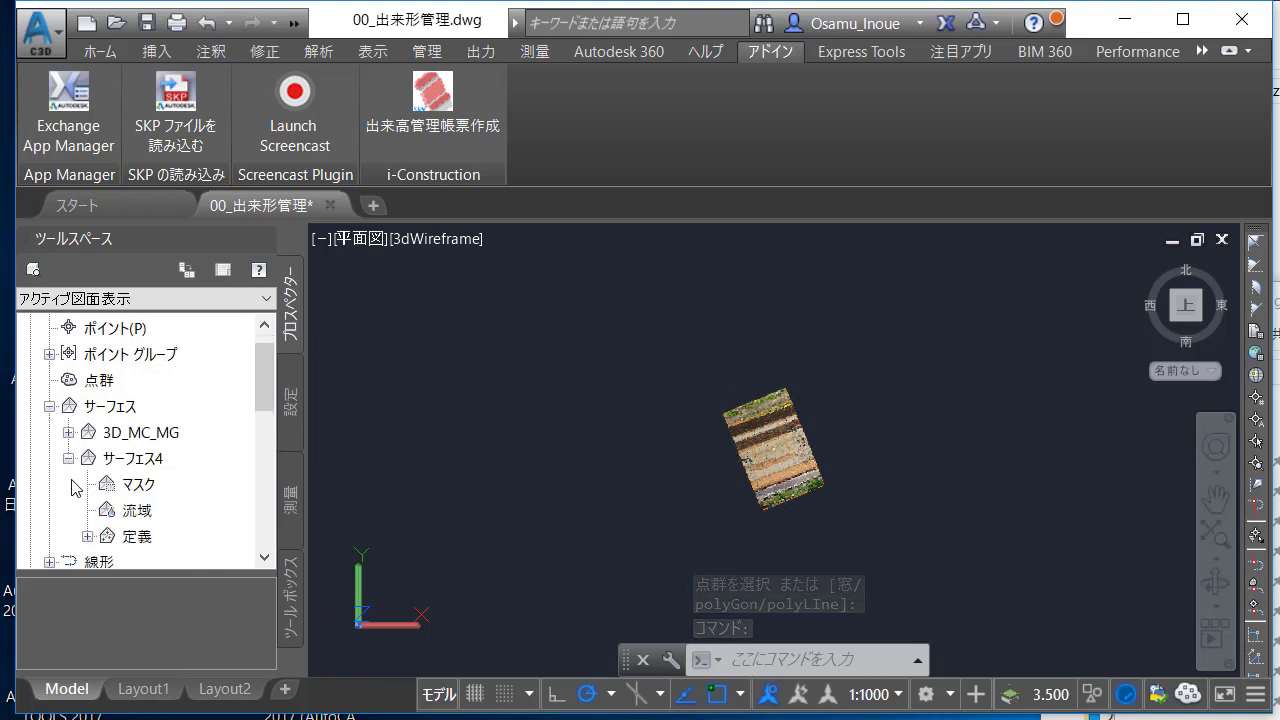
pyautogui.rightClick(133, 463)
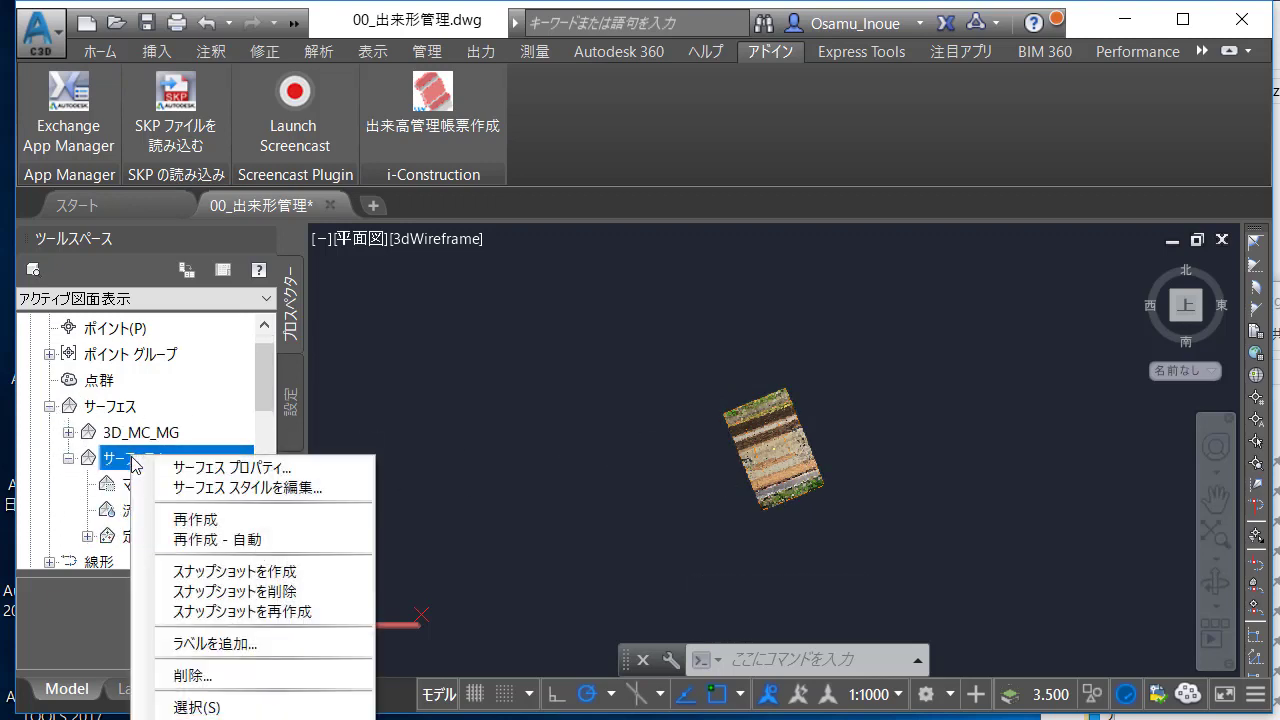
pyautogui.click(196, 707)
pyautogui.rightClick(580, 381)
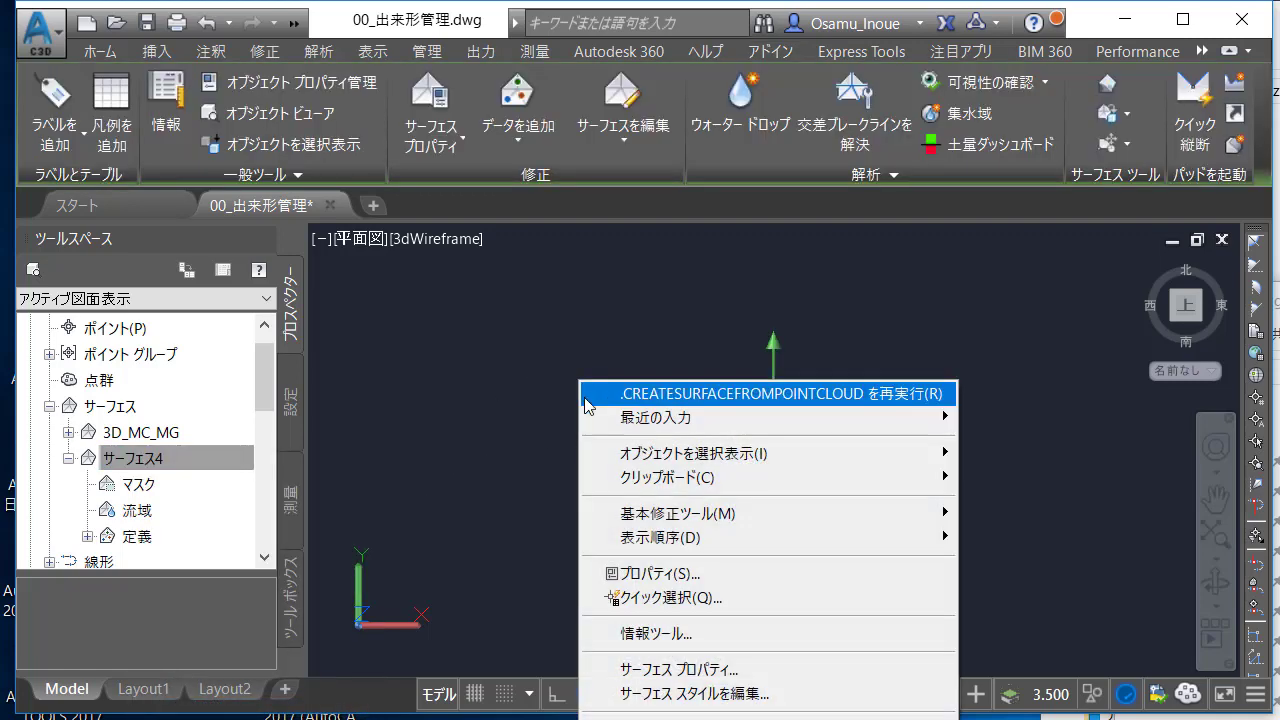
pyautogui.click(660, 714)
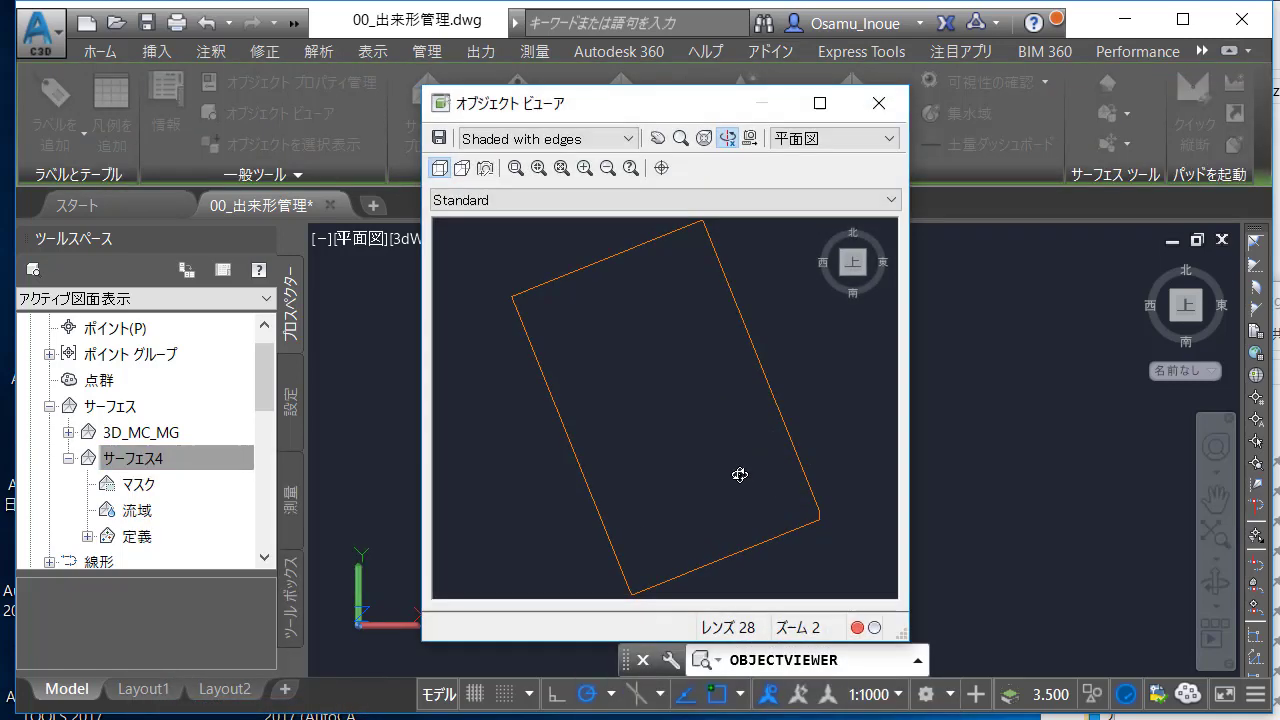
# Step: Examine the surface's outline and triangle mesh in 3D, up close and tilted, and close the viewer
pyautogui.moveTo(740, 475); pyautogui.dragTo(711, 360)
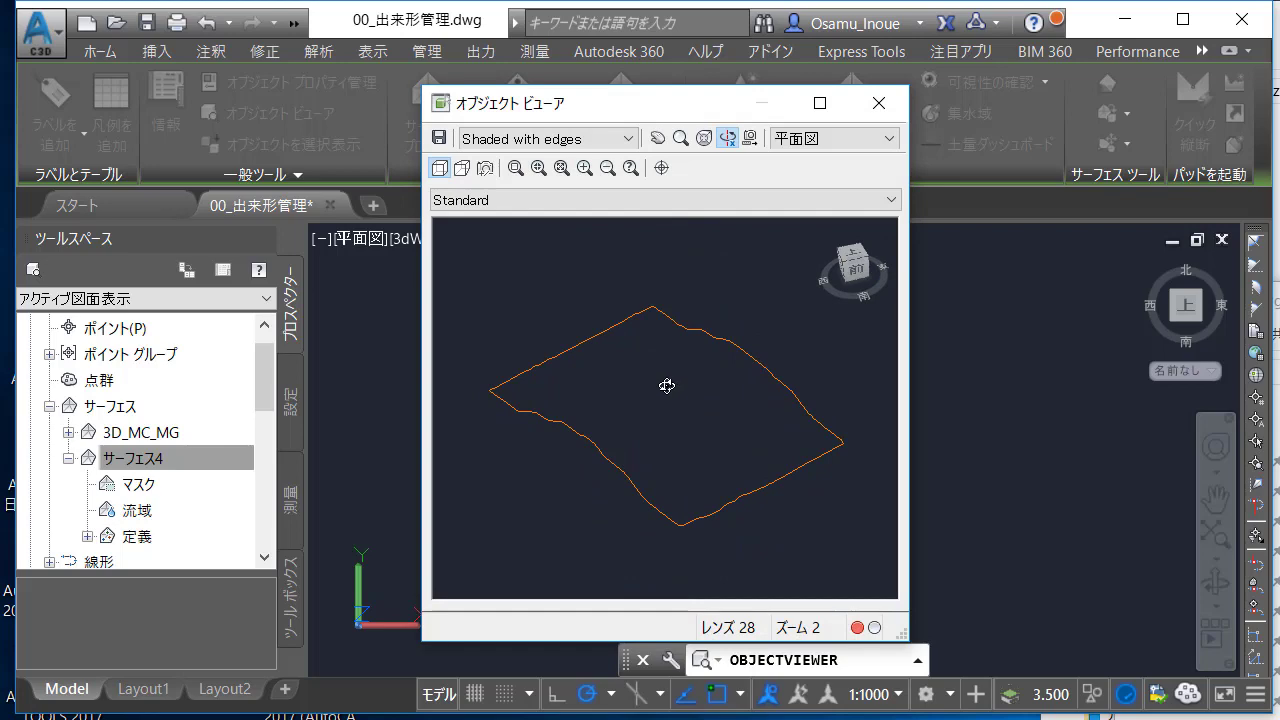
pyautogui.scroll(5, 631, 395)
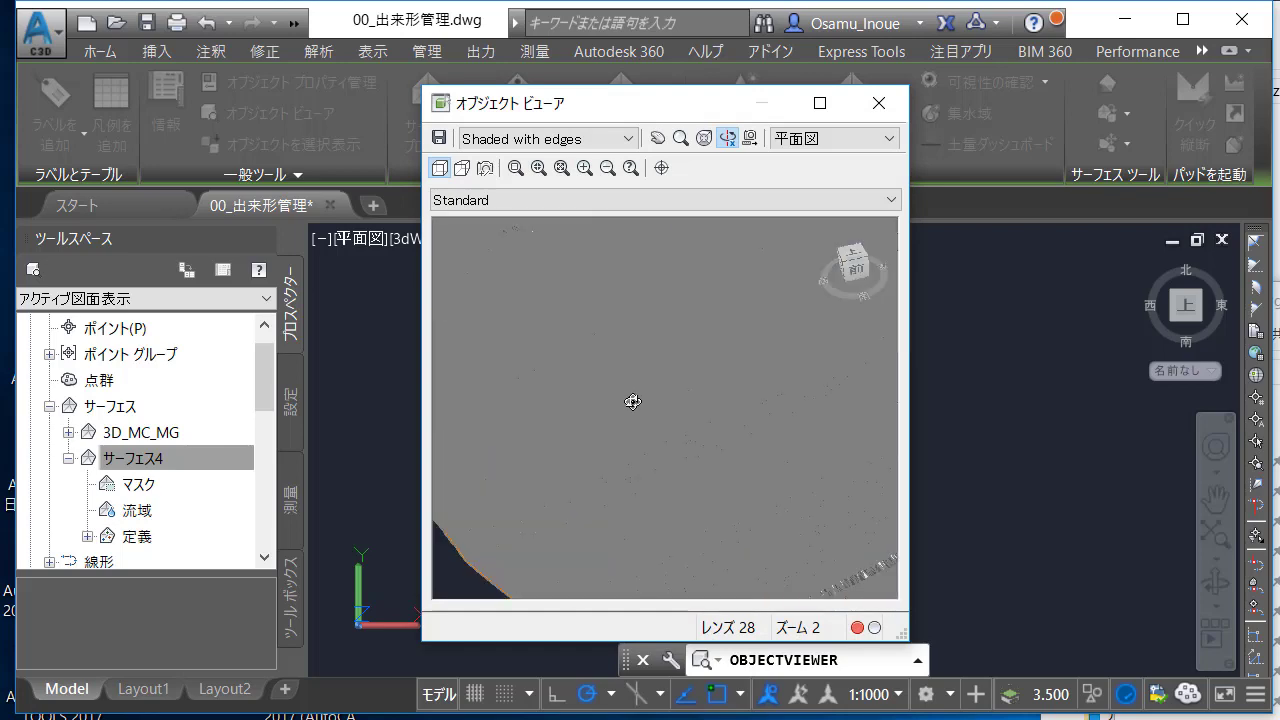
pyautogui.scroll(4, 631, 401)
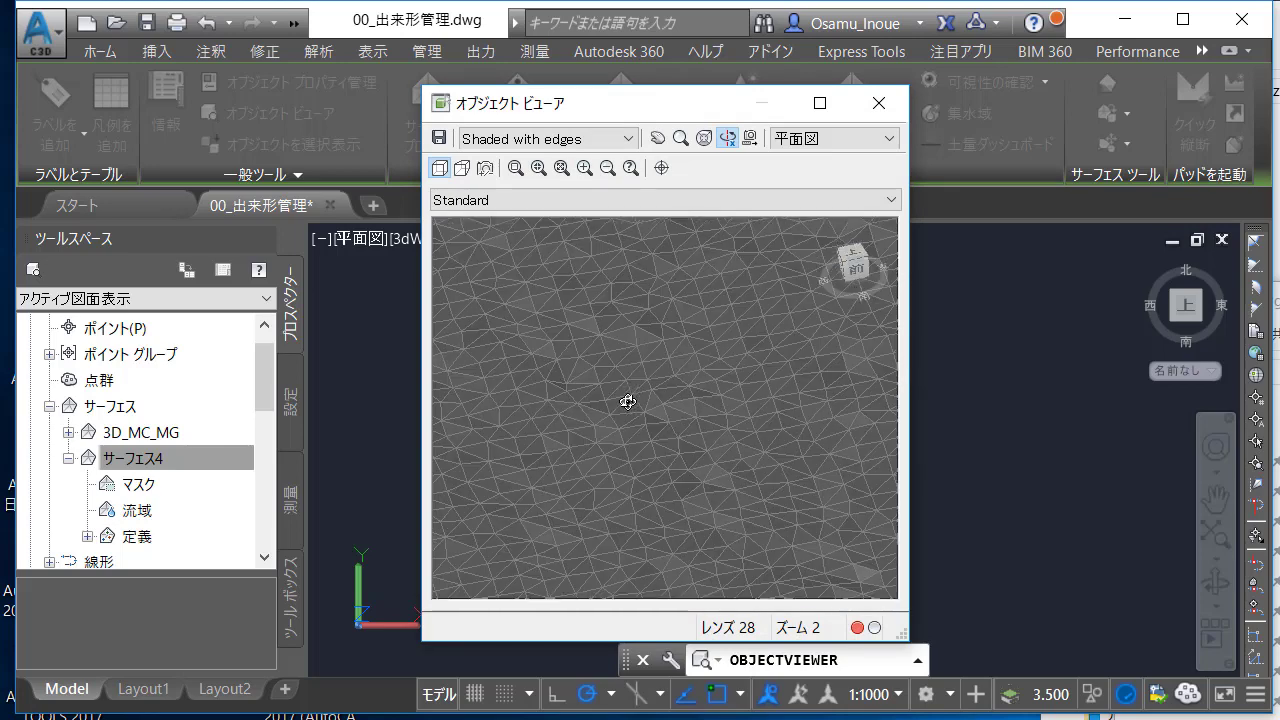
pyautogui.scroll(3, 626, 401)
pyautogui.moveTo(623, 401); pyautogui.dragTo(693, 358)
pyautogui.scroll(-5, 616, 442)
pyautogui.click(878, 103)
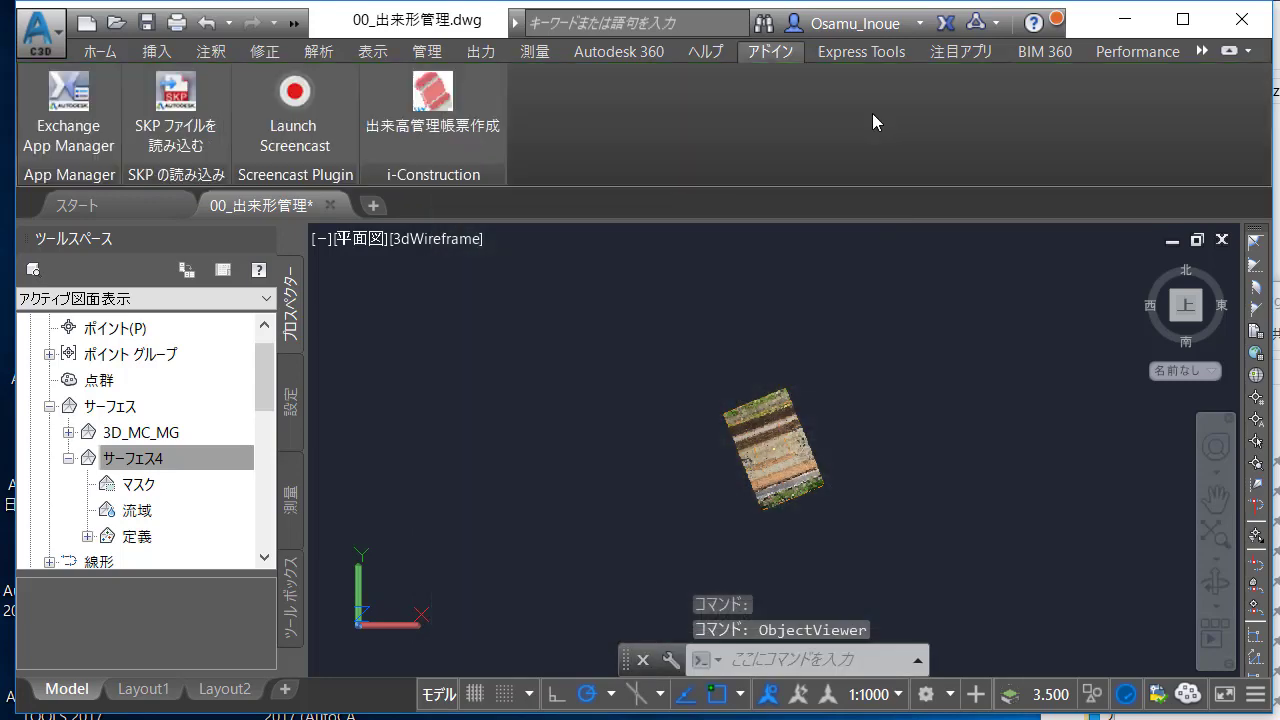
# Step: Hide the site point cloud in the drawing, leaving the other objects displayed
pyautogui.click(750, 441)
pyautogui.scroll(5, 852, 420)
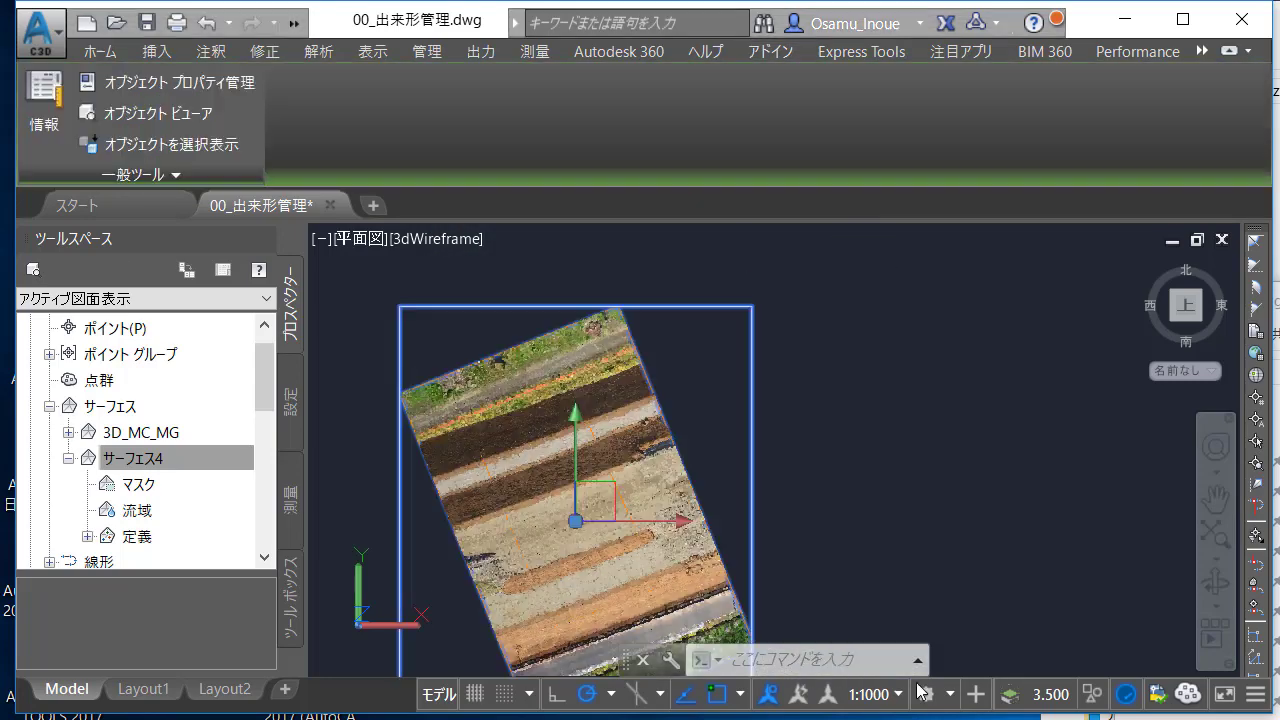
pyautogui.rightClick(432, 519)
pyautogui.moveTo(572, 585)
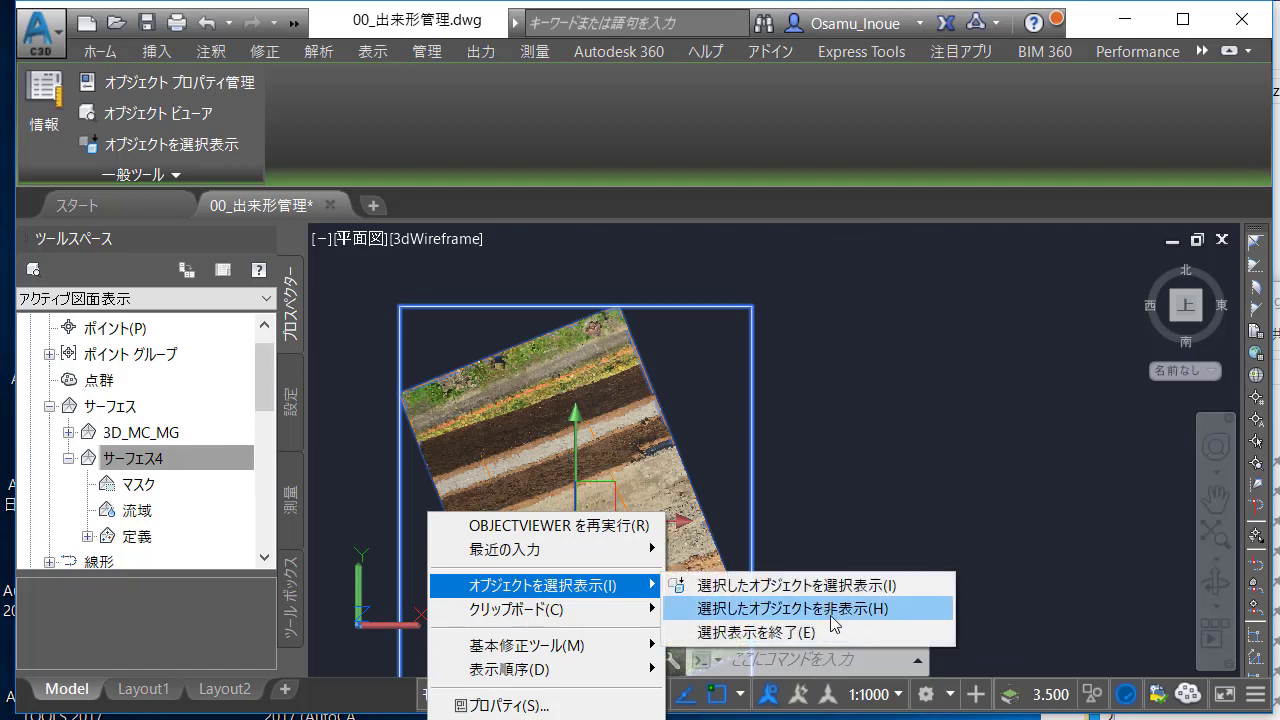
pyautogui.click(817, 608)
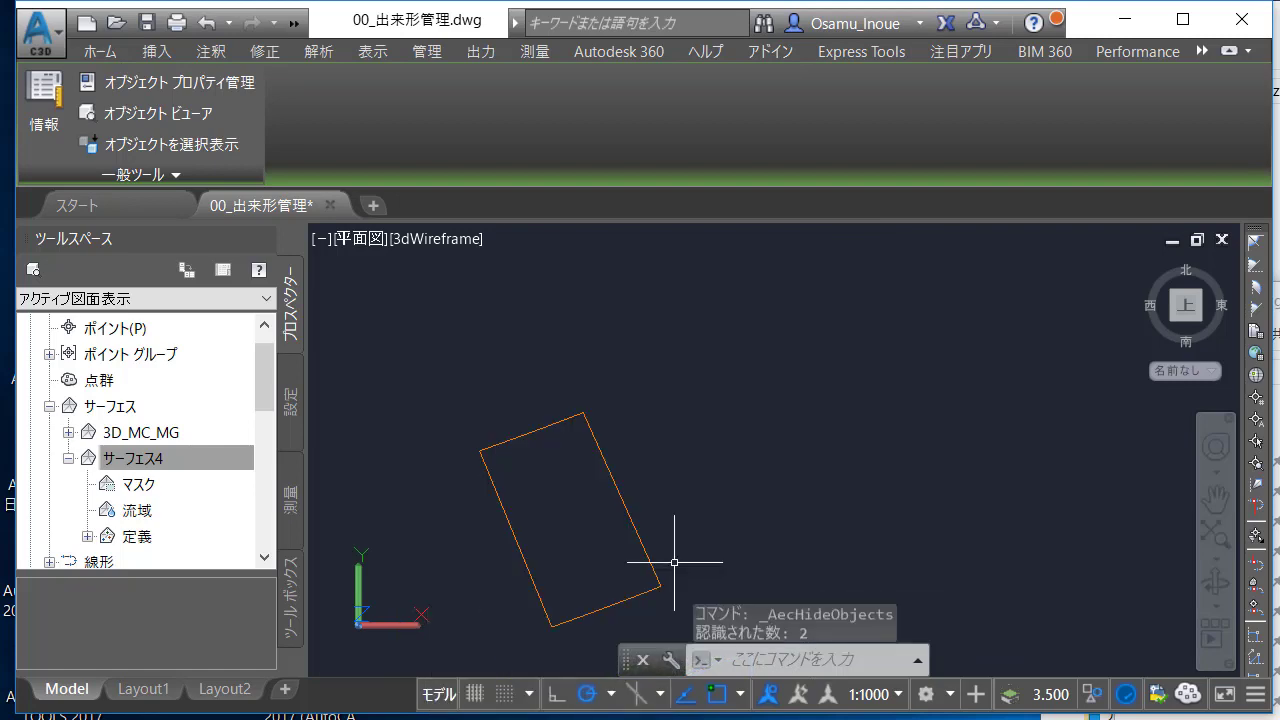
pyautogui.scroll(4, 533, 466)
pyautogui.scroll(-4, 533, 466)
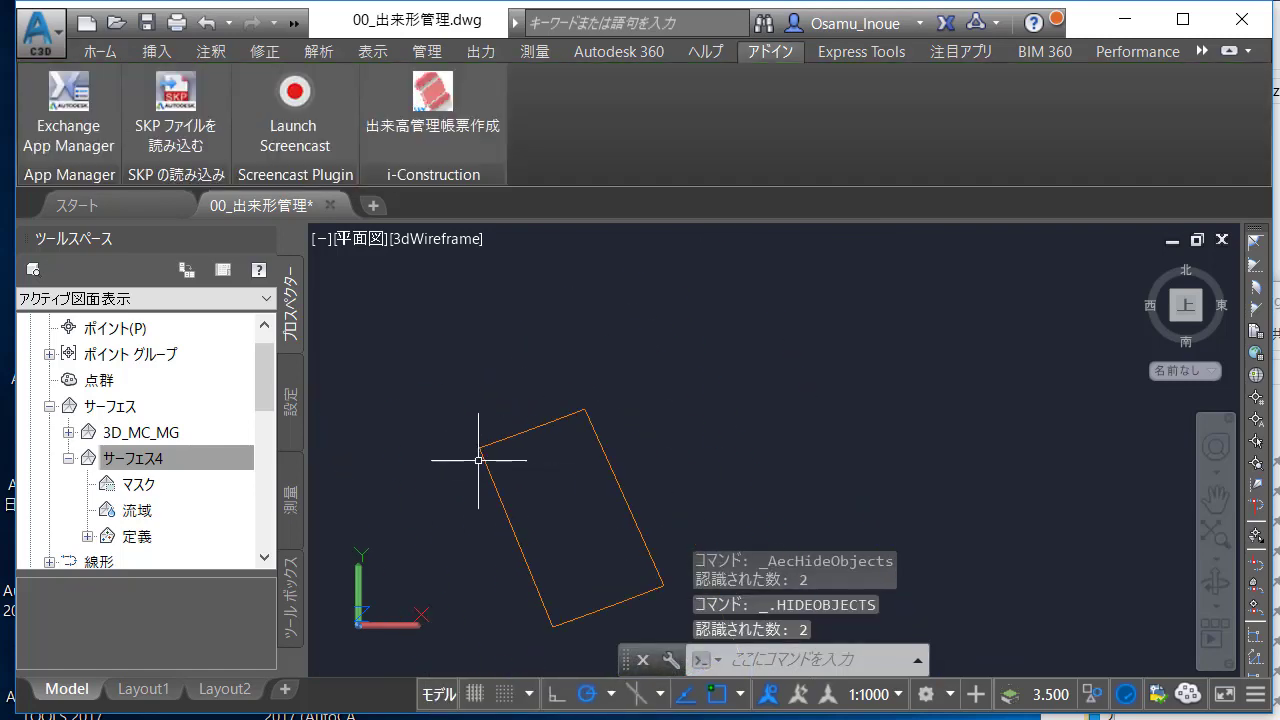
# Step: Look over the surfaces 3D_MC_MG and サーフェス4 in the surface list and hide the selected surface in the drawing
pyautogui.click(183, 431)
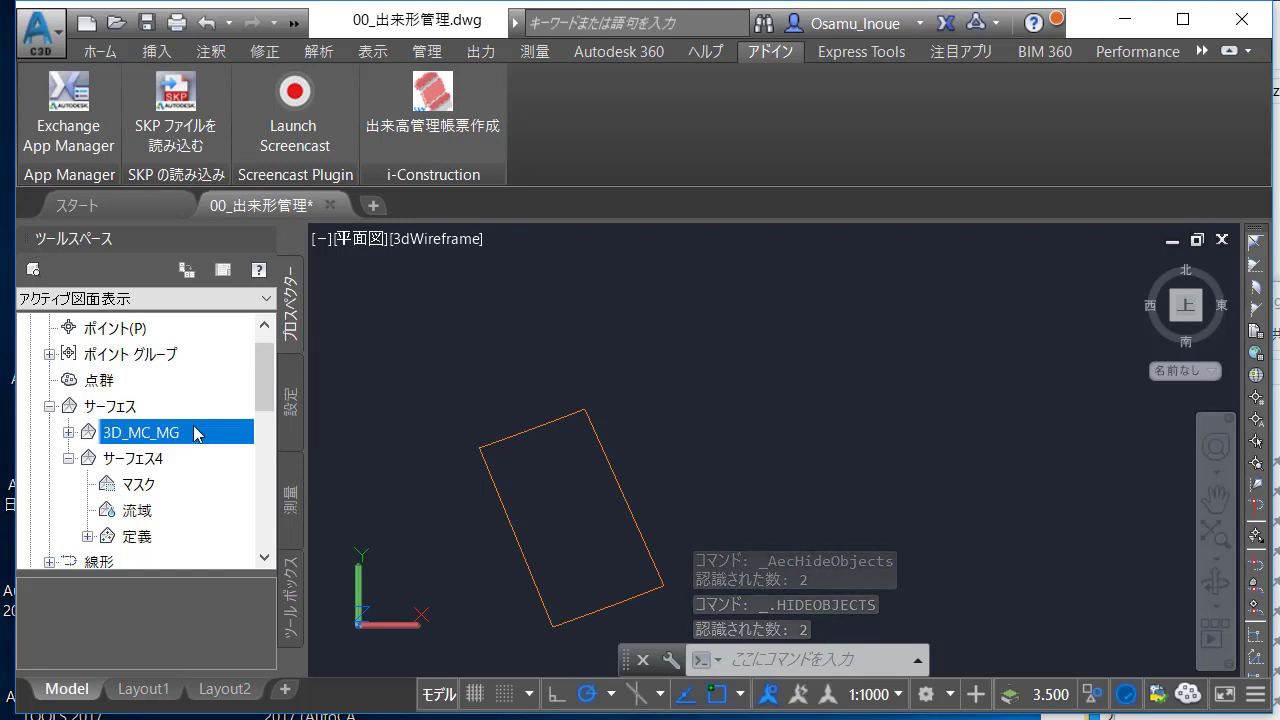
pyautogui.click(68, 432)
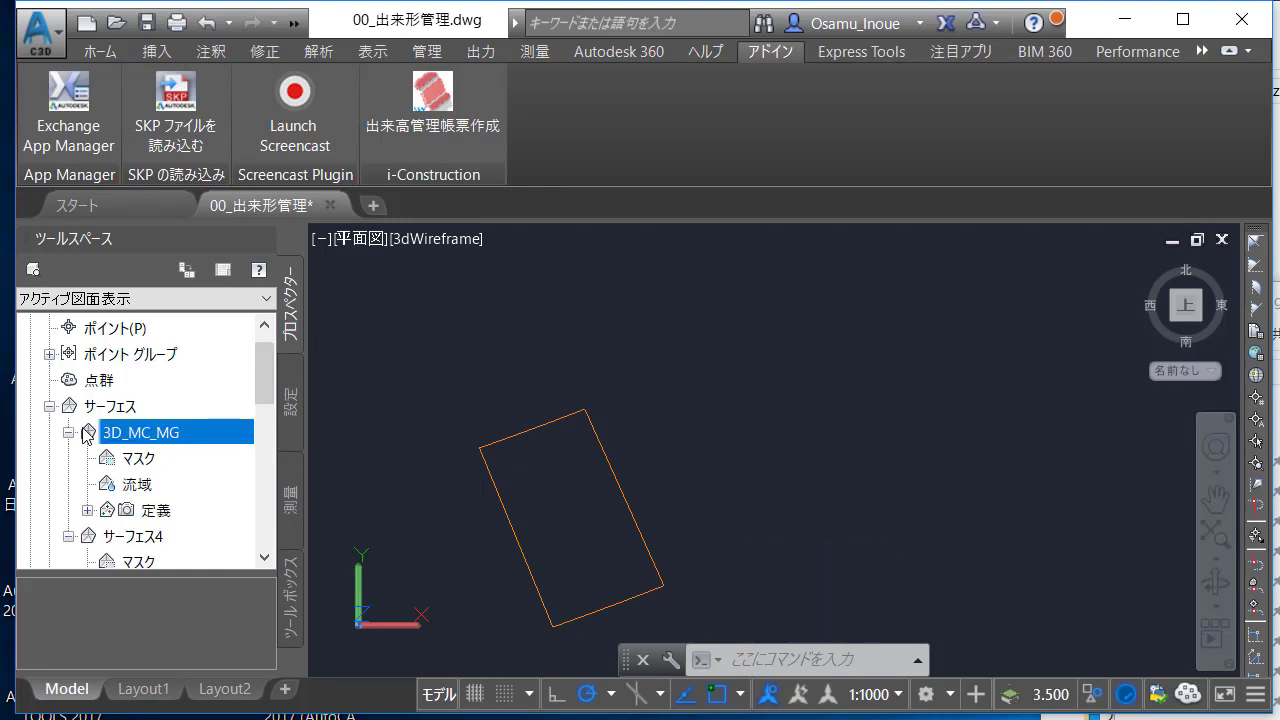
pyautogui.click(140, 537)
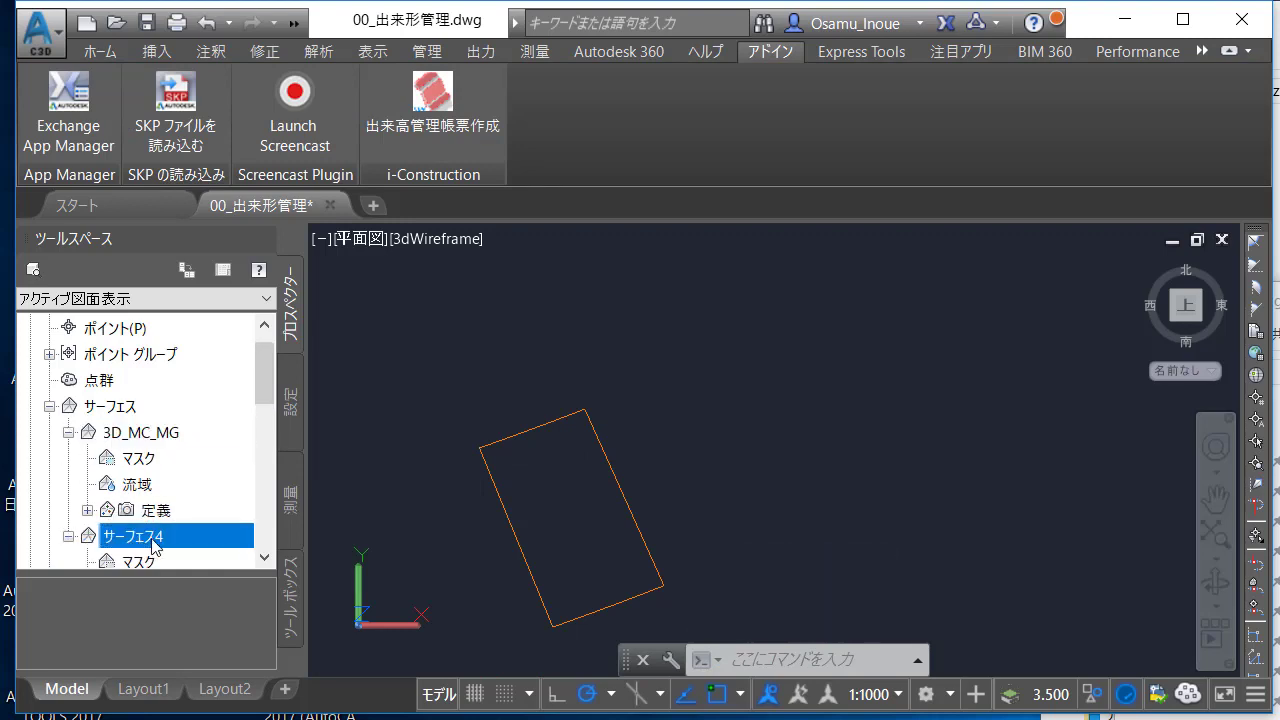
pyautogui.rightClick(152, 541)
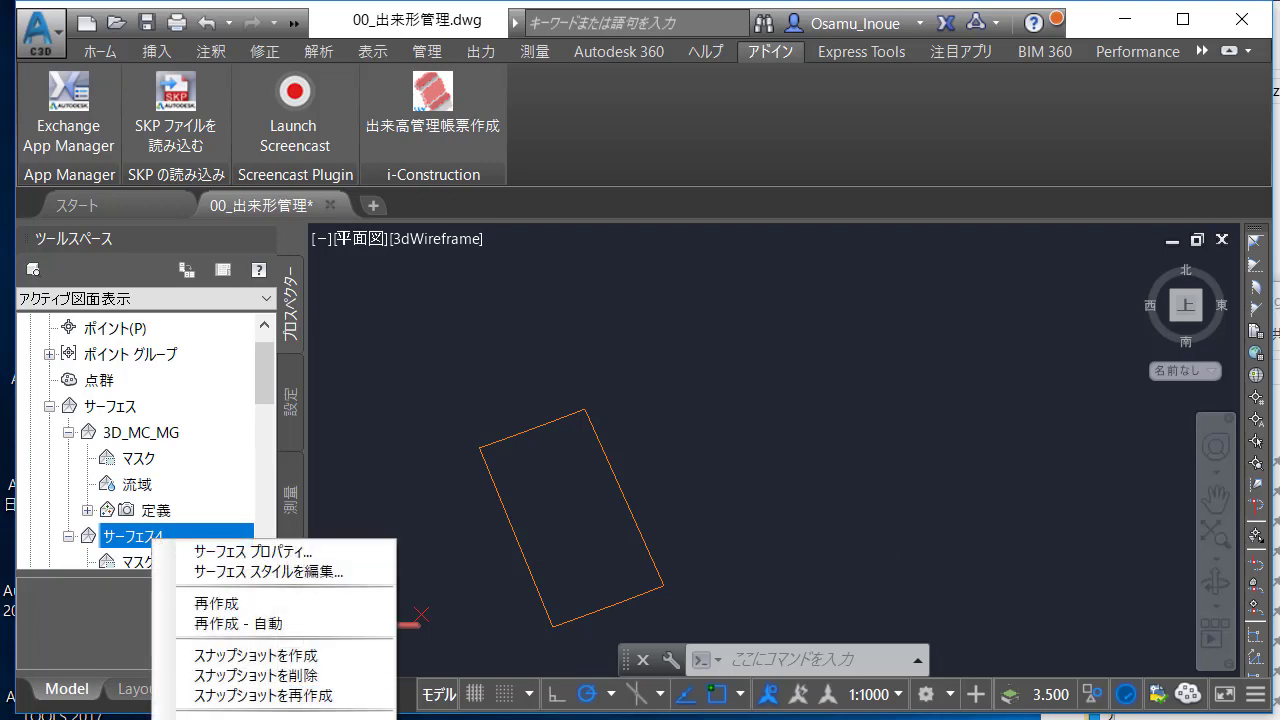
pyautogui.press('Escape')
pyautogui.rightClick(655, 468)
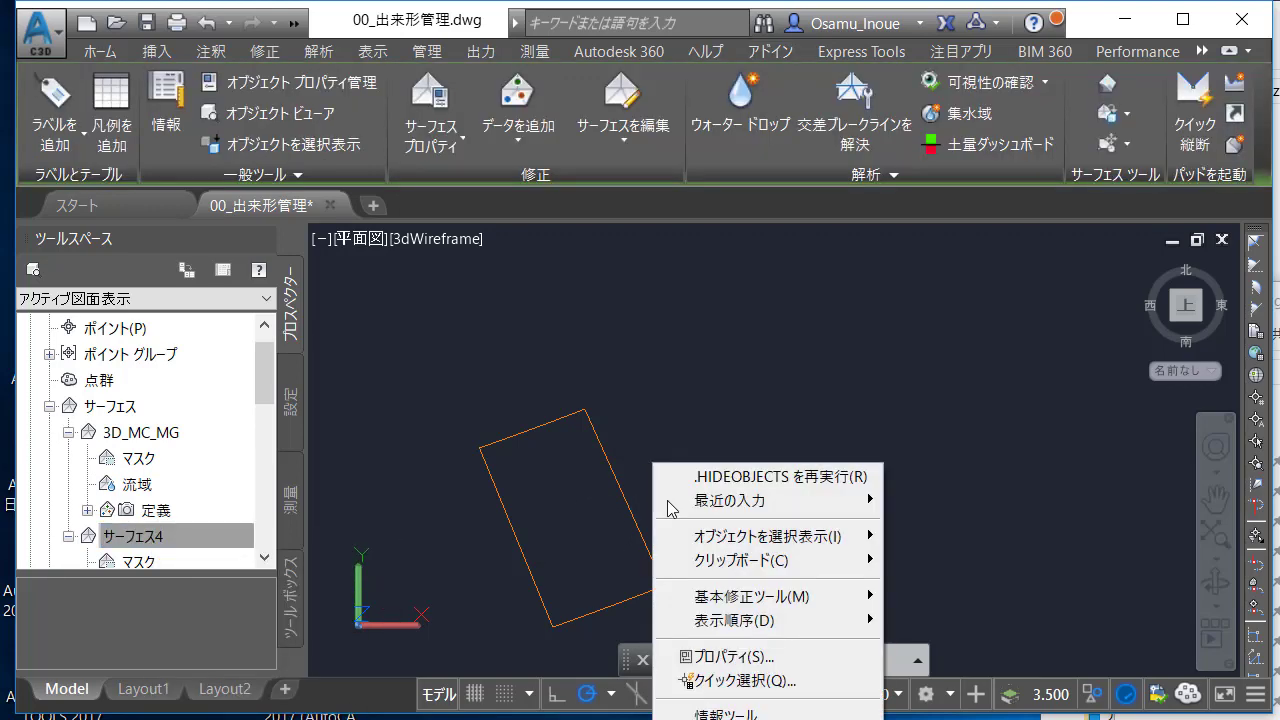
pyautogui.moveTo(740, 540)
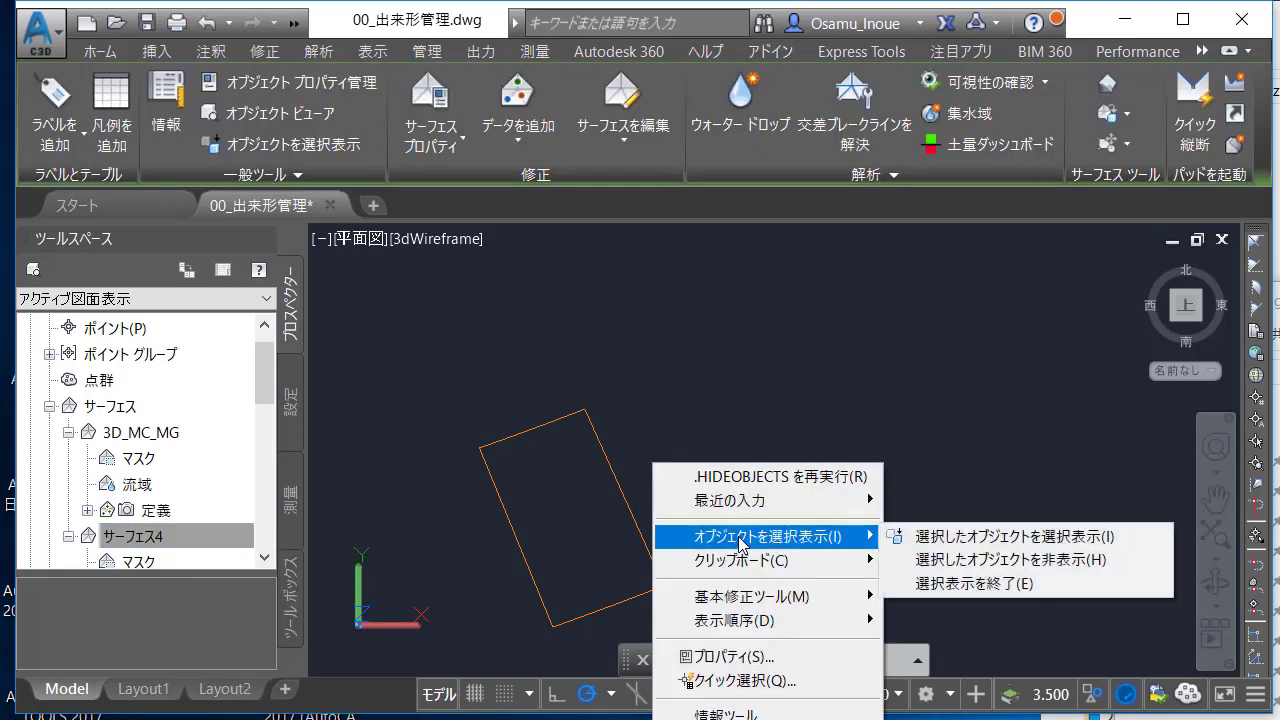
pyautogui.click(1085, 562)
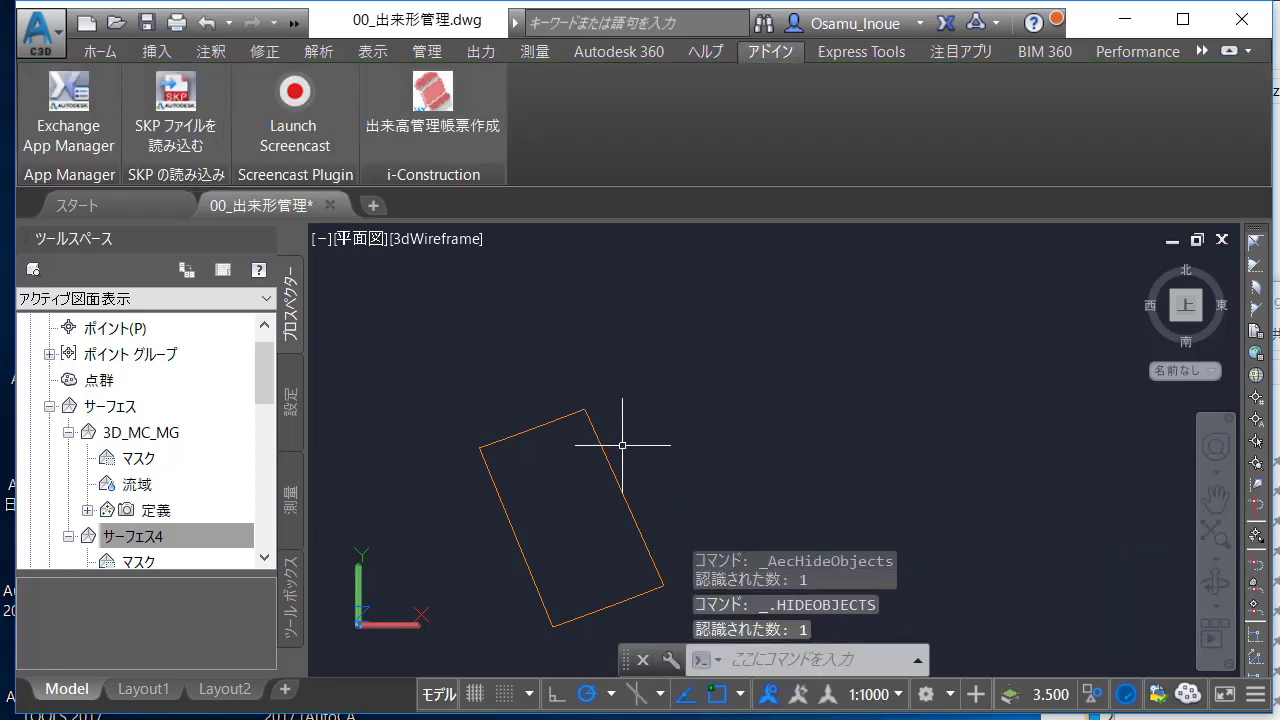
# Step: Switch to the drawing 03_設計エリアの設定終了時 and examine the design area outlines against the point cloud surface in 3D
pyautogui.moveTo(660, 434); pyautogui.dragTo(860, 345, button='middle')
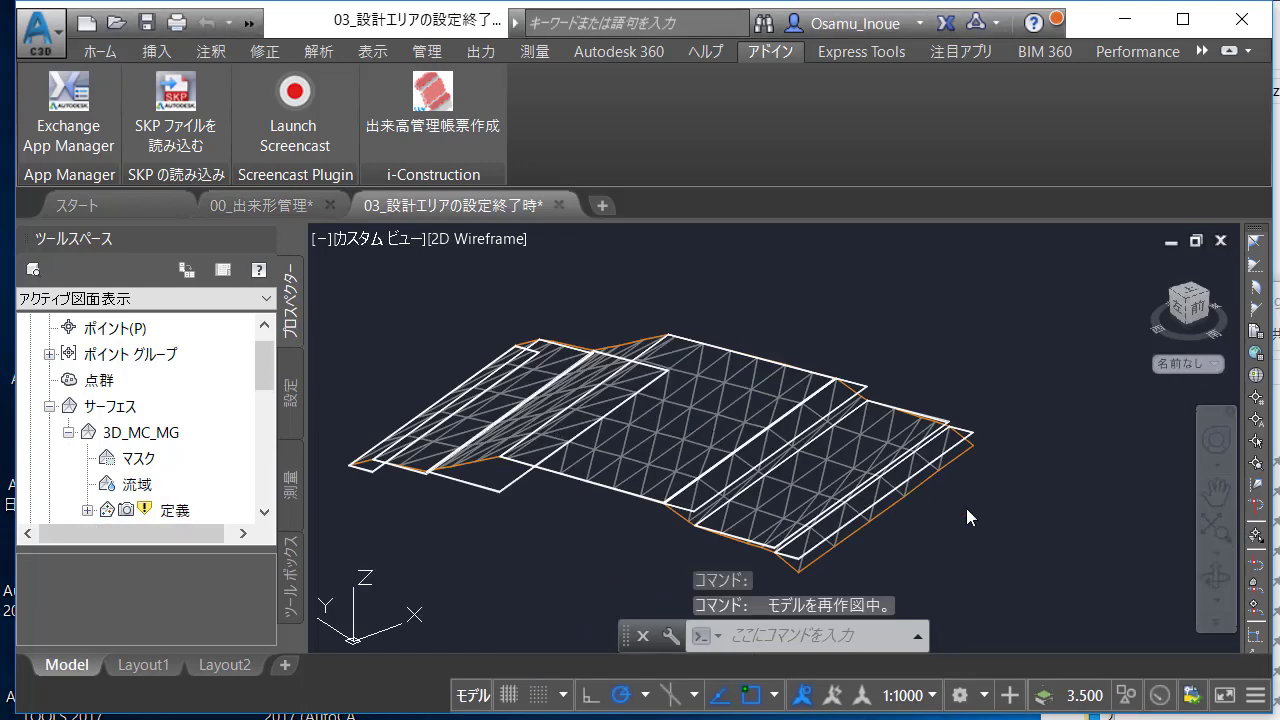
pyautogui.moveTo(974, 523); pyautogui.dragTo(1015, 546, button='middle')
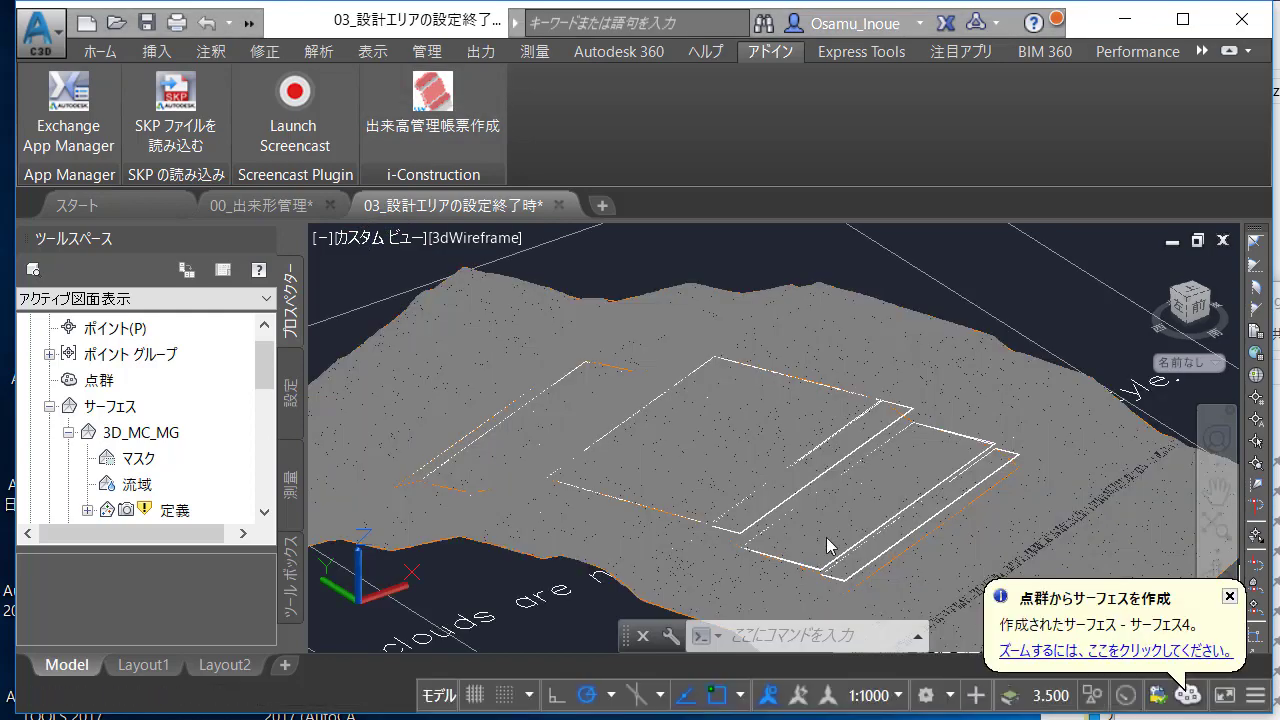
pyautogui.scroll(-3, 755, 410)
pyautogui.scroll(8, 750, 410)
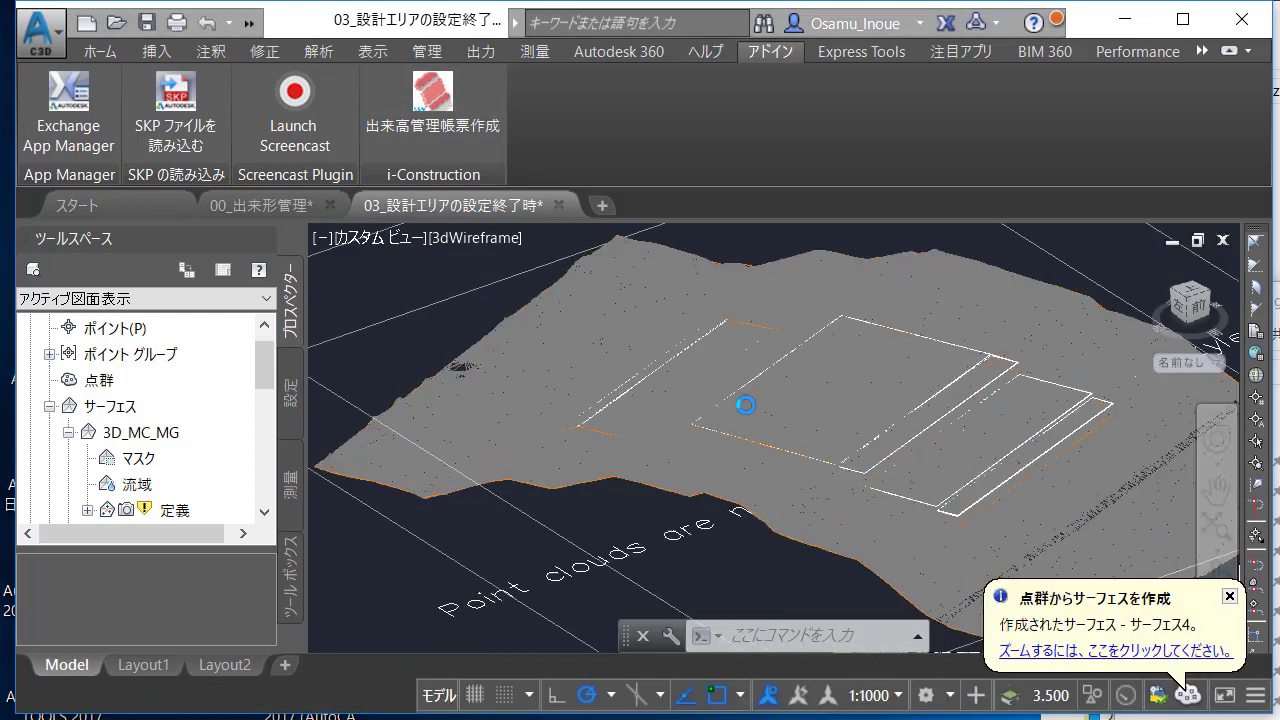
pyautogui.scroll(-6, 747, 410)
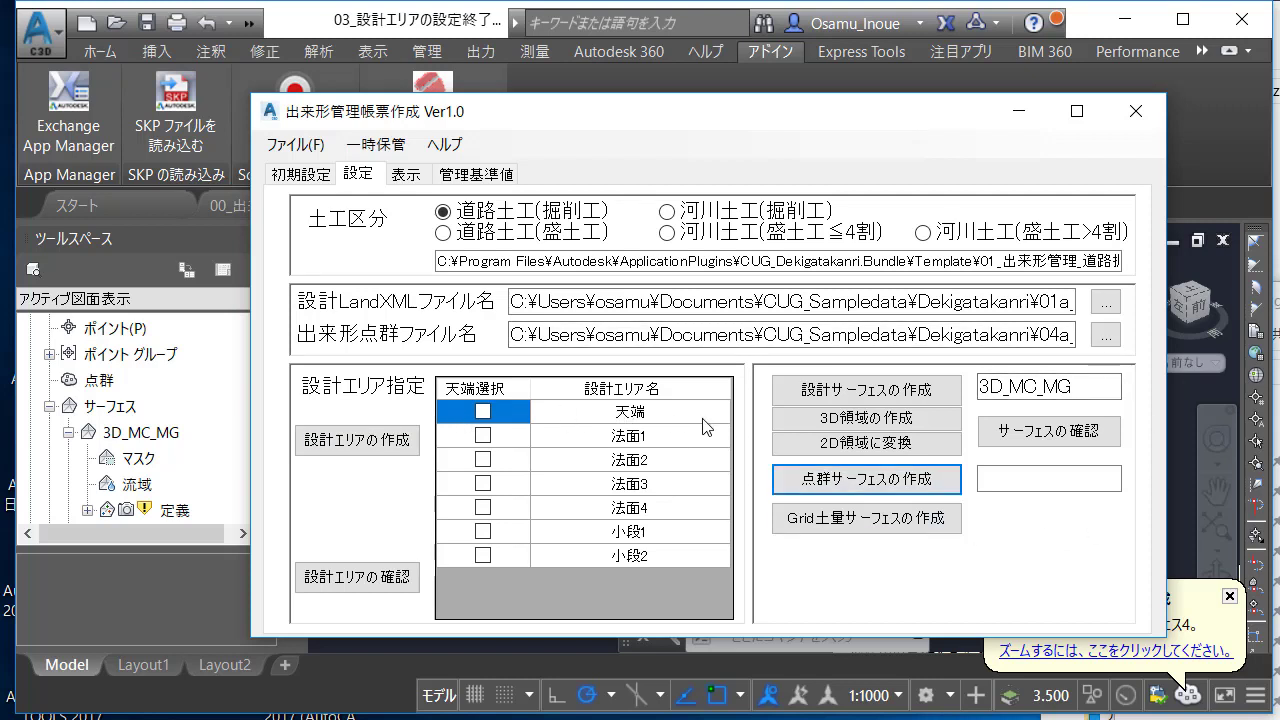
# Step: Mark 天端 as the crest area and go through the design area names 法面1 to 小段2
pyautogui.click(484, 412)
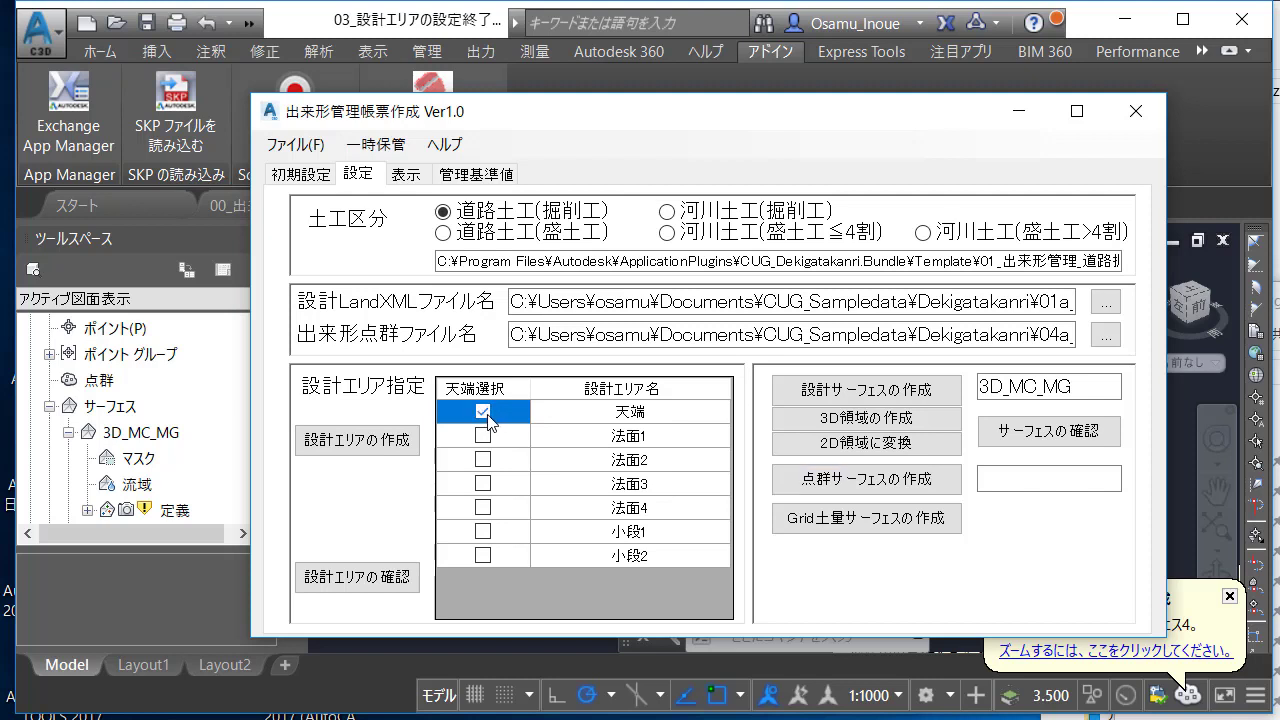
pyautogui.click(664, 445)
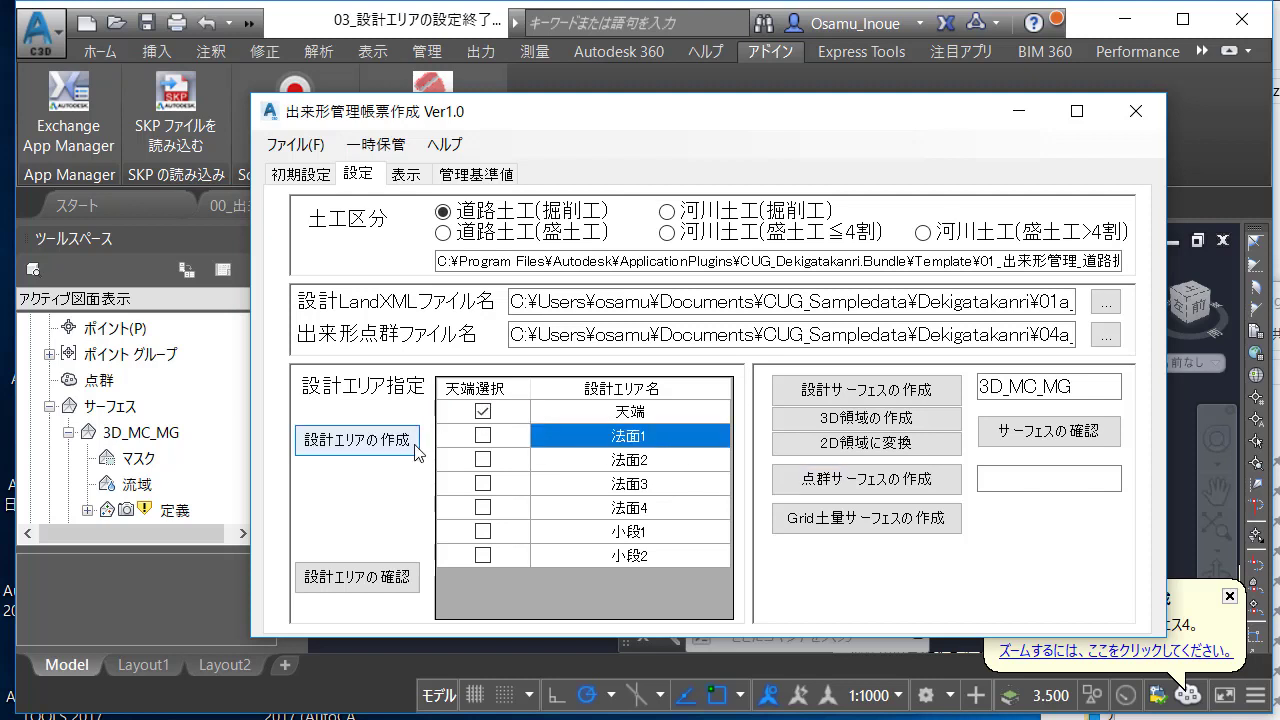
pyautogui.click(704, 465)
pyautogui.click(685, 490)
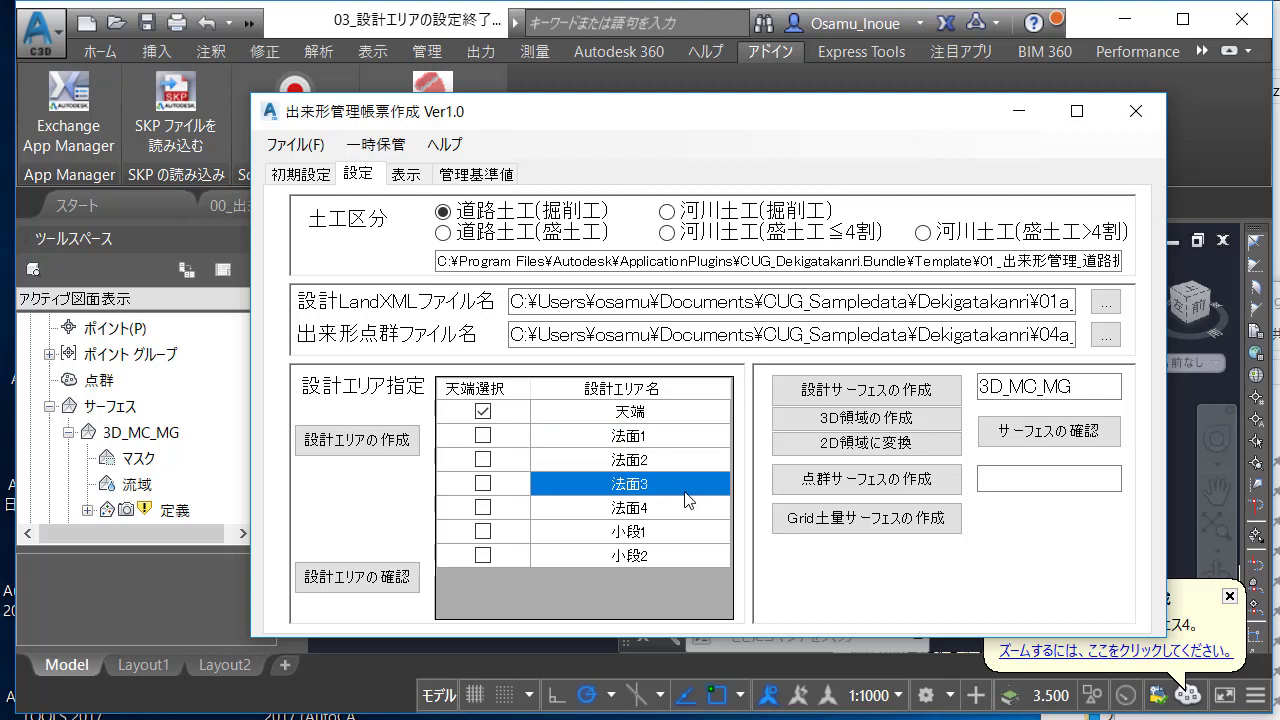
pyautogui.click(680, 518)
pyautogui.click(682, 532)
pyautogui.click(678, 556)
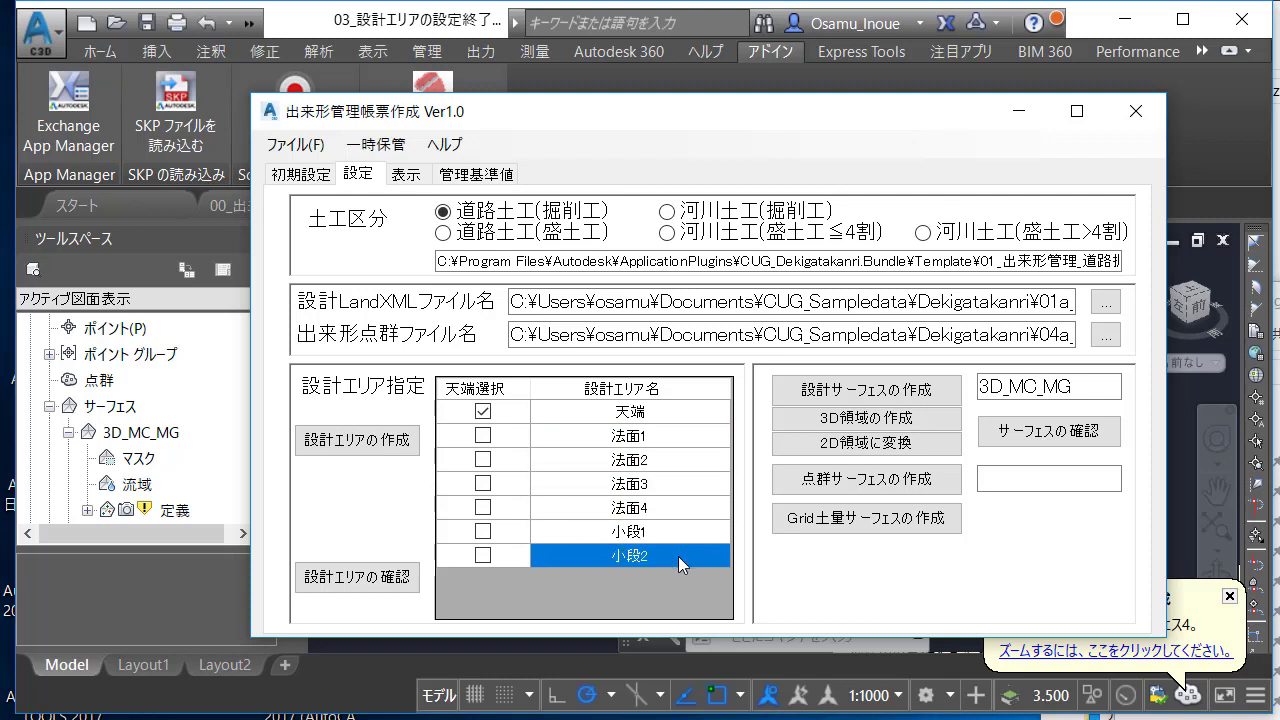
pyautogui.click(1229, 598)
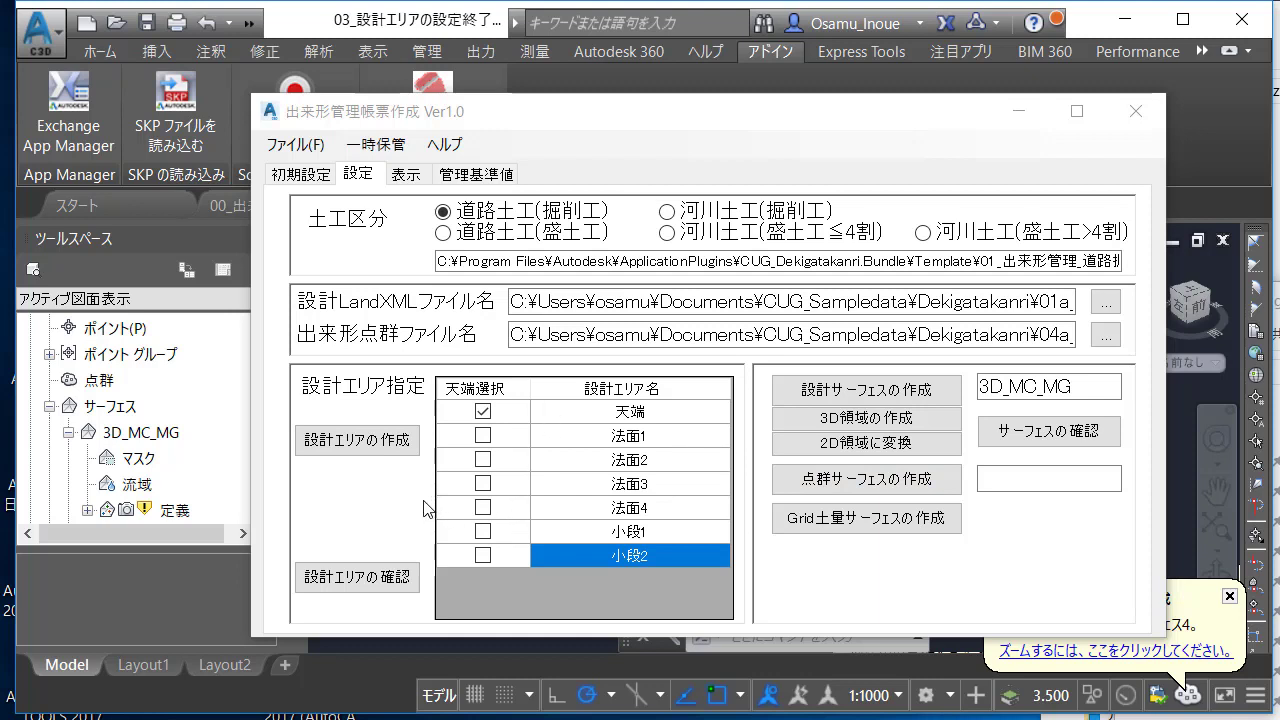
# Step: Assign サーフェス4 as the point cloud surface and create the grid volume surface
pyautogui.click(866, 479)
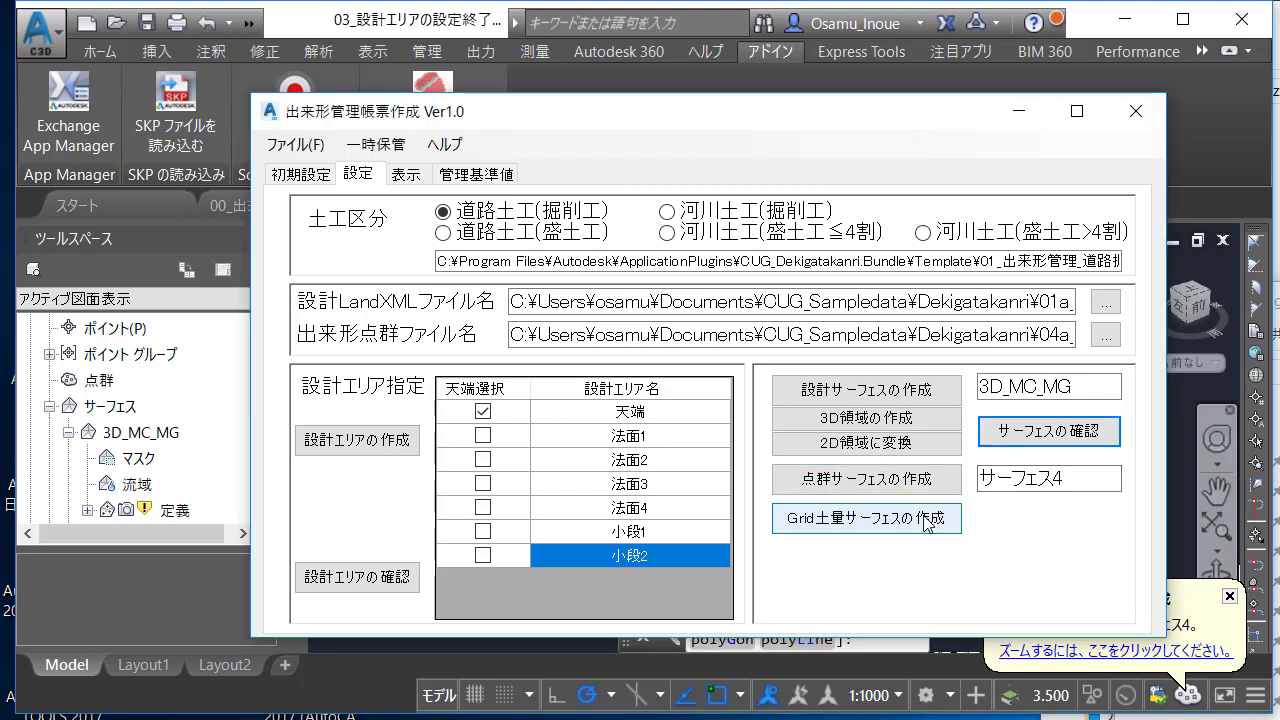
pyautogui.click(926, 521)
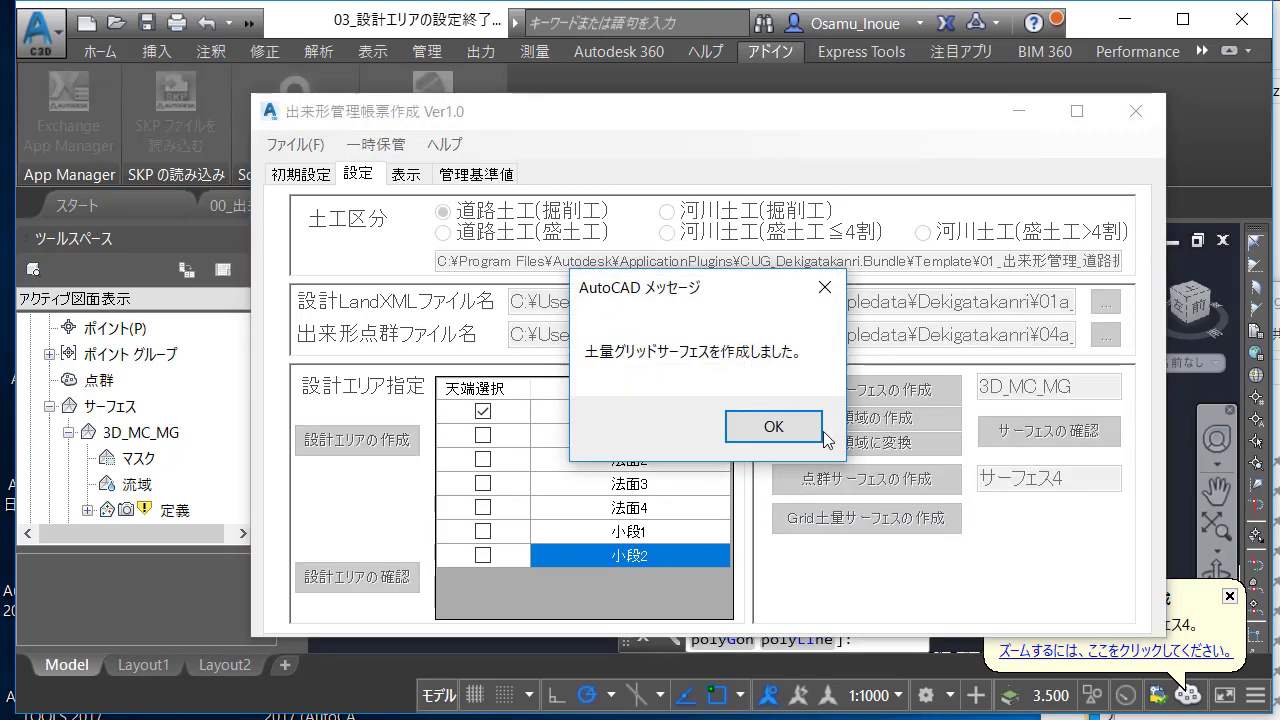
pyautogui.click(801, 425)
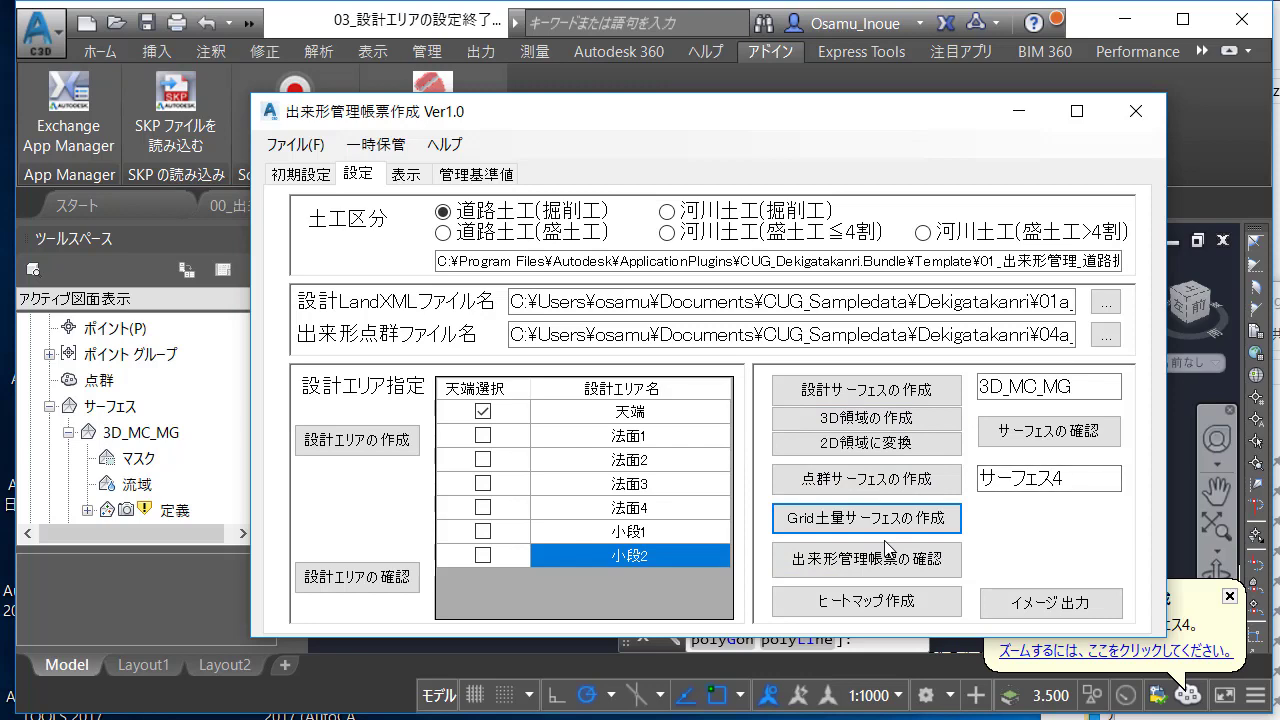
# Step: Export the as-built report results to 出来形帳票.xlsx in the CUG_Sampledata folder and open the workbook in Excel
pyautogui.click(887, 566)
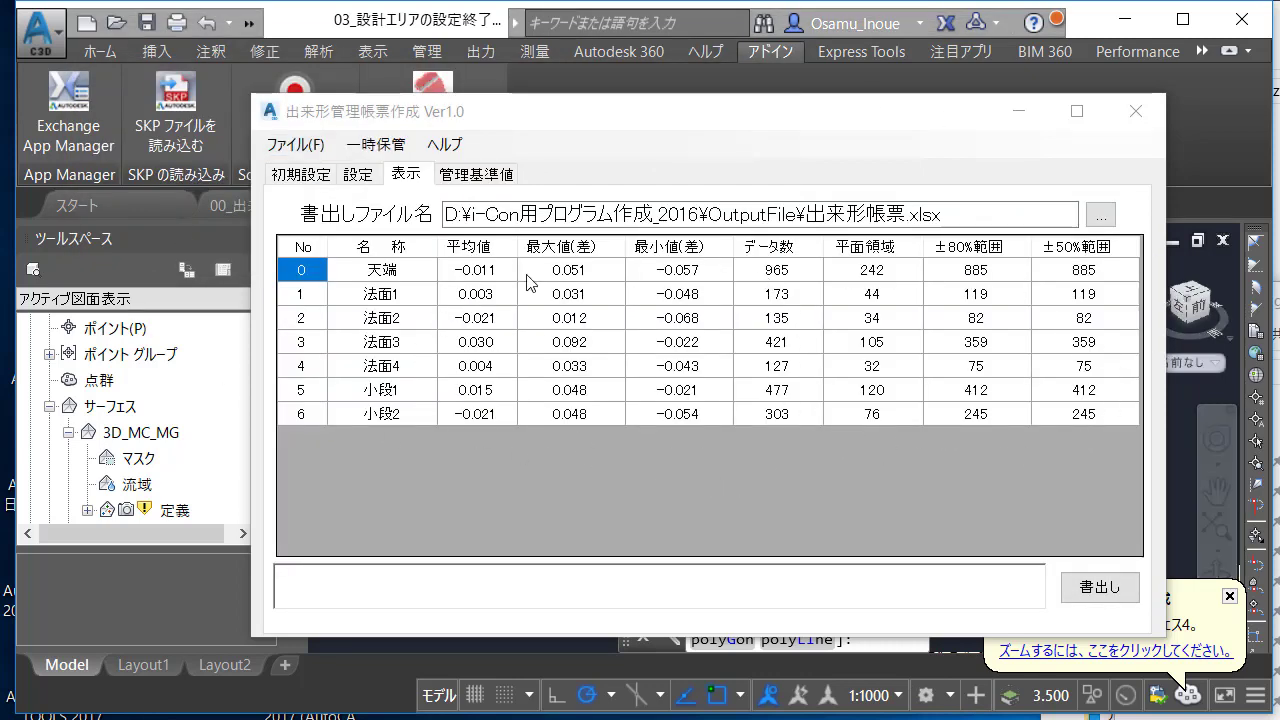
pyautogui.click(1100, 214)
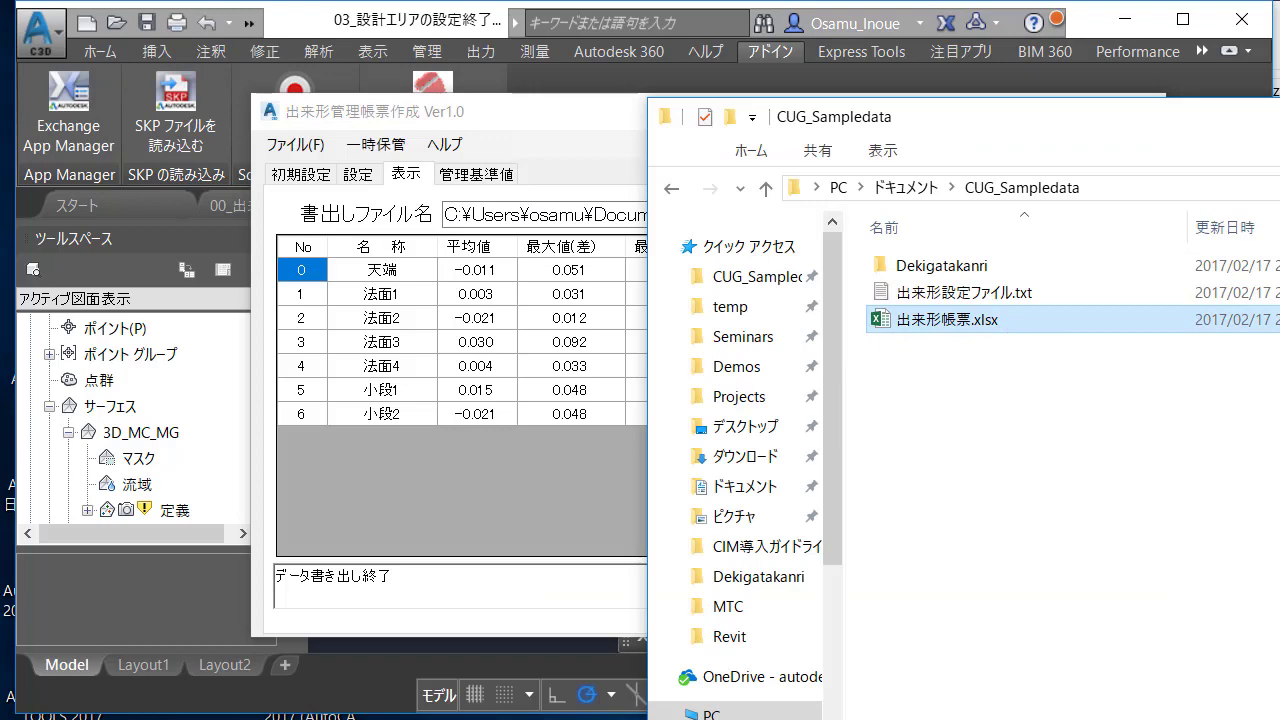
pyautogui.press('Return')
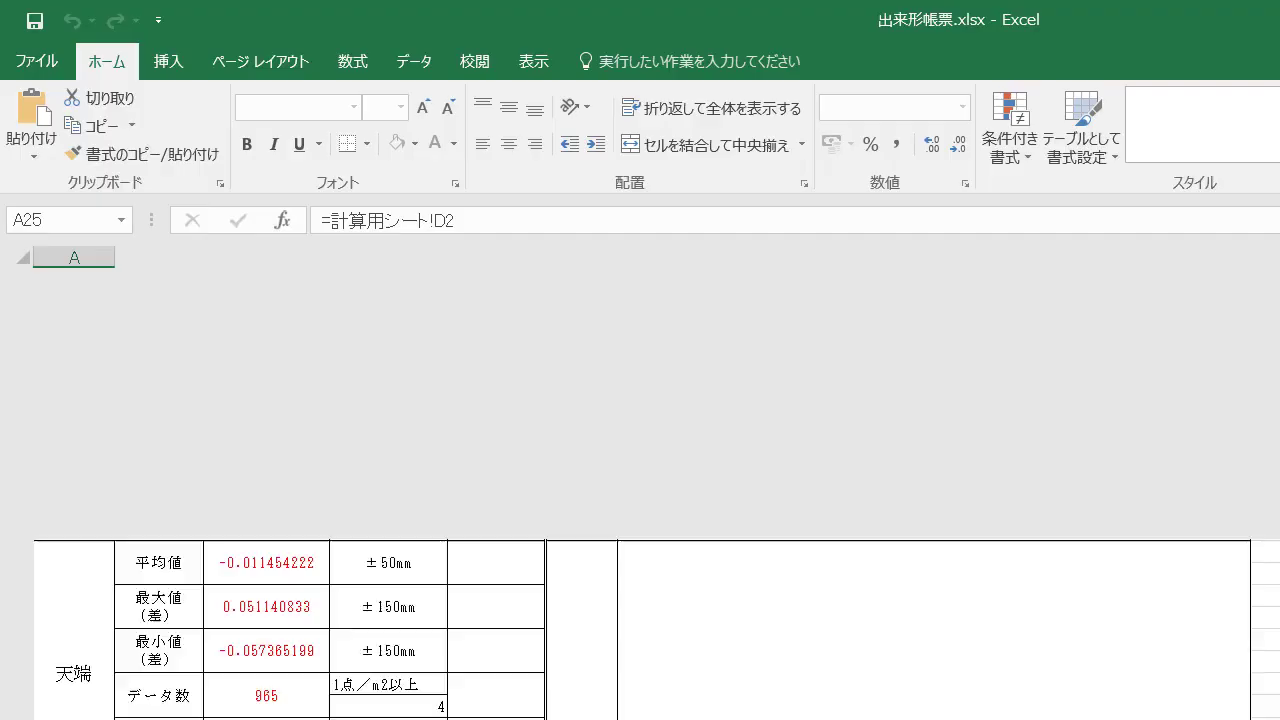
# Step: Review the measured items and standard values for 天端 and 法面1 in the report sheet
pyautogui.scroll(-3, 430, 650)
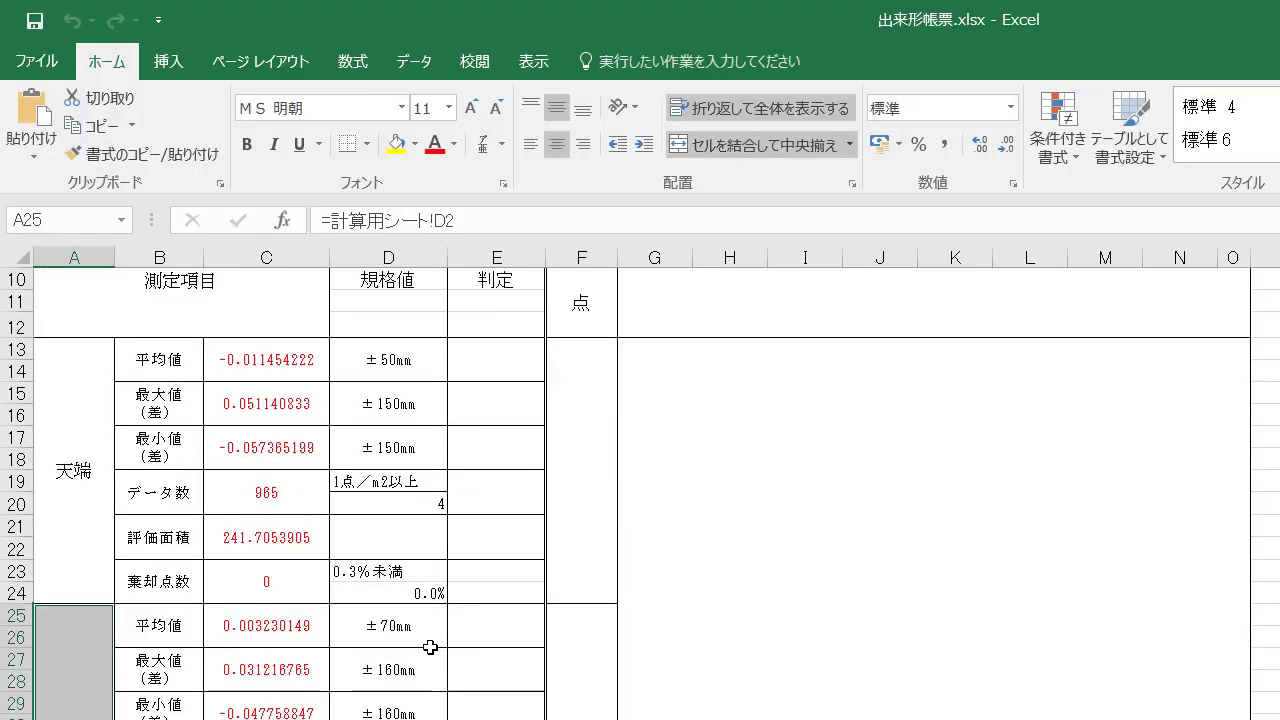
pyautogui.scroll(-2, 430, 648)
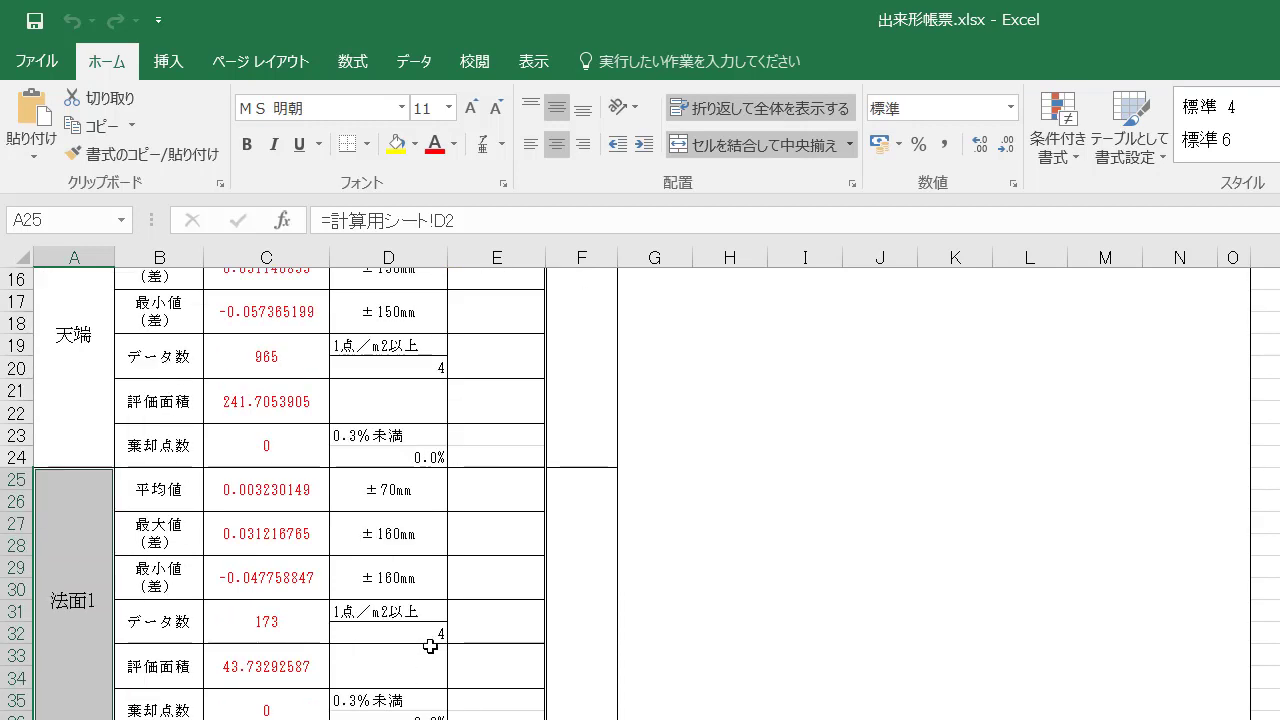
pyautogui.scroll(-3, 430, 646)
pyautogui.scroll(2, 430, 646)
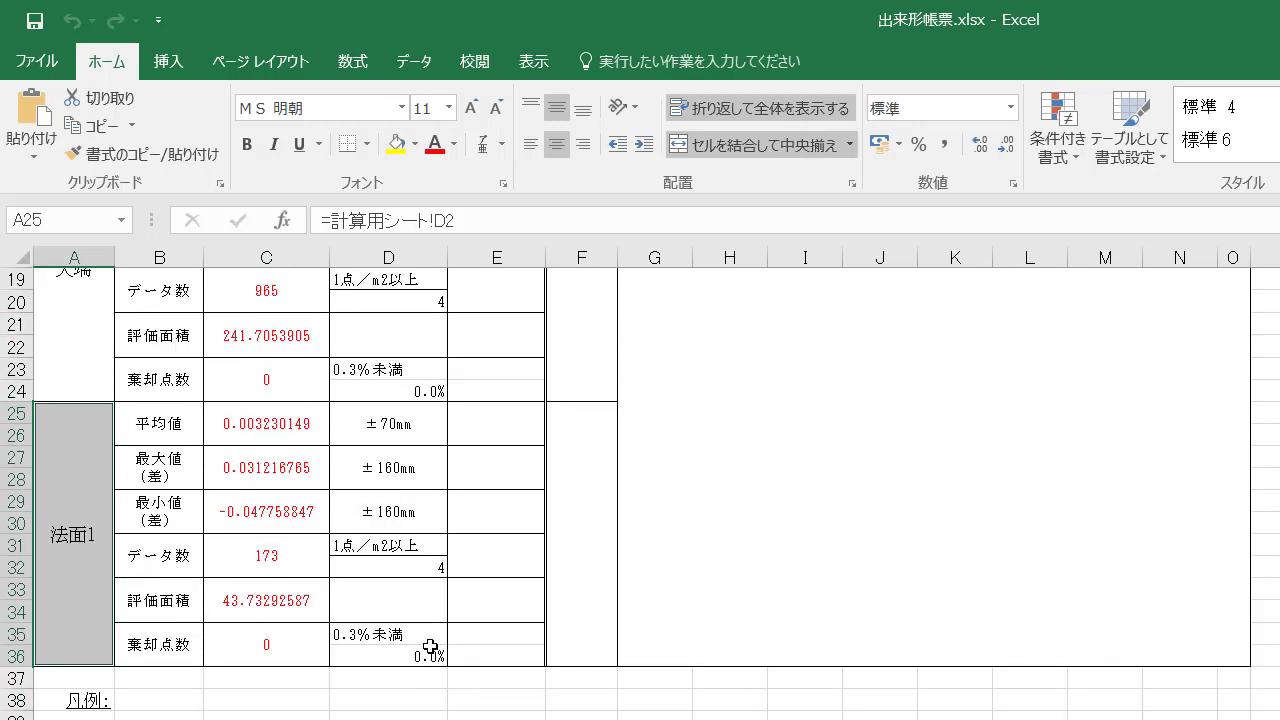
pyautogui.scroll(4, 430, 646)
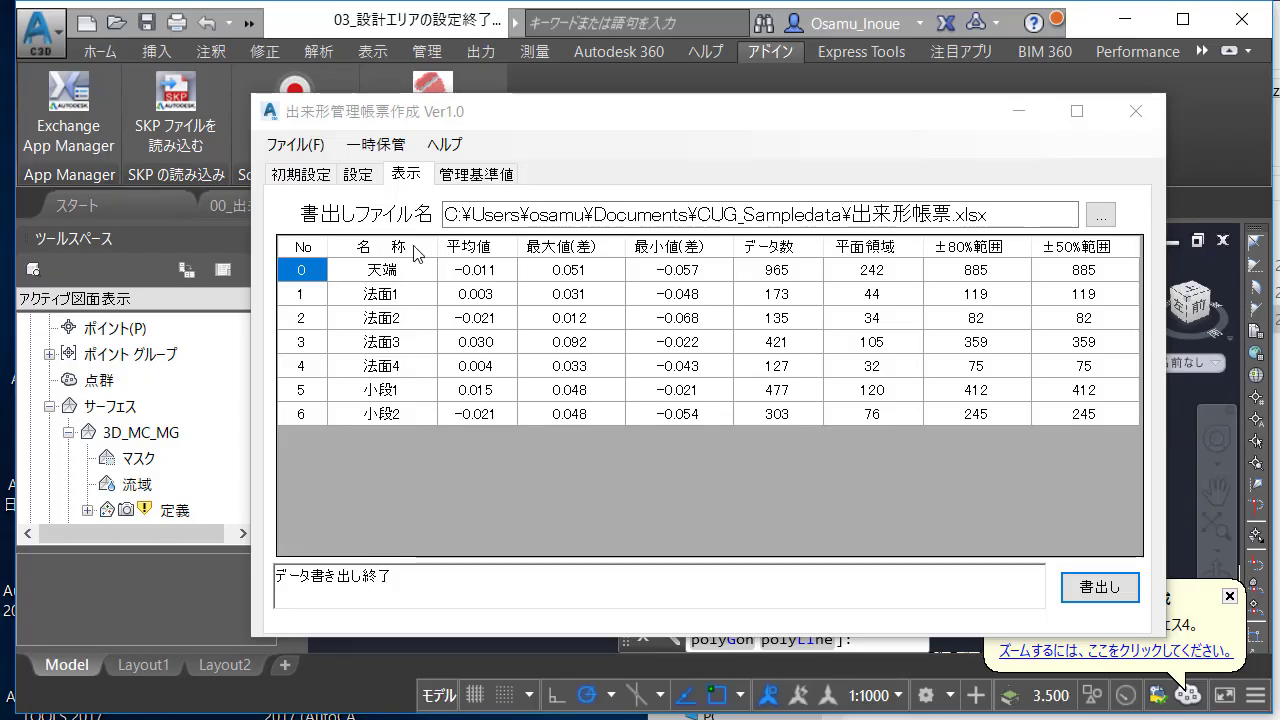
# Step: Return to the add-in's settings, create the heat map and minimize the add-in window to reveal the drawing
pyautogui.click(368, 178)
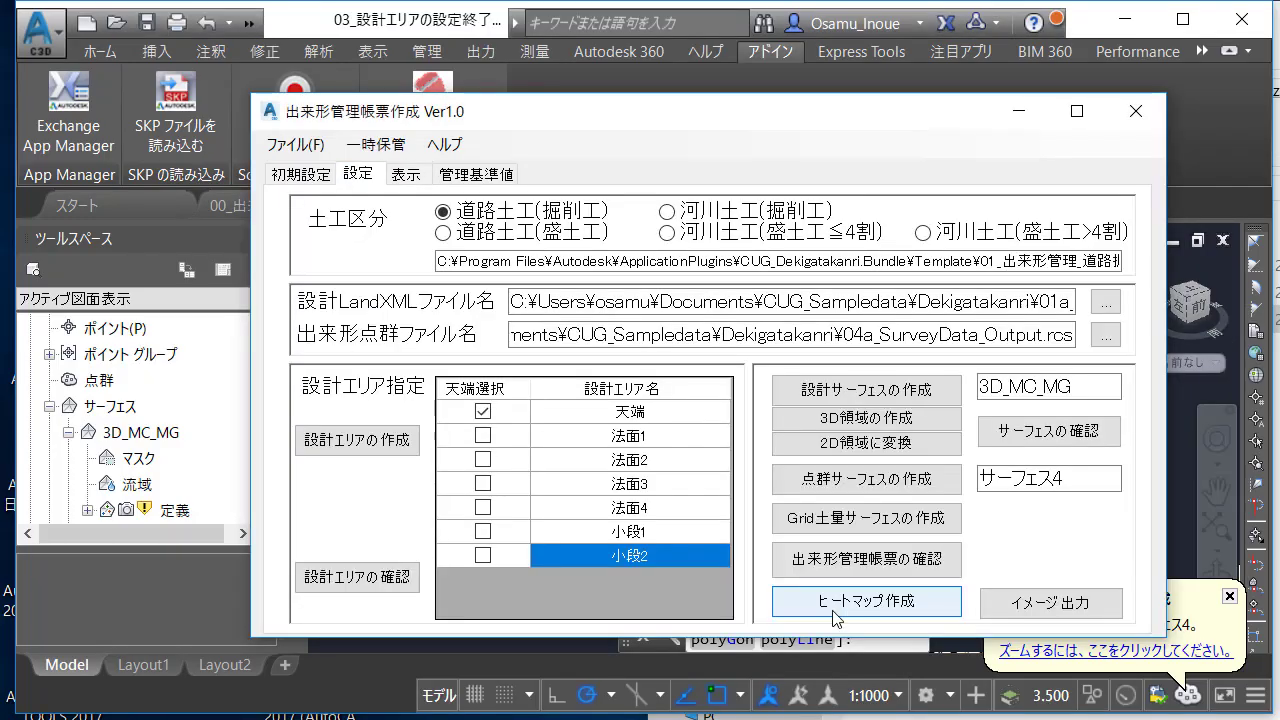
pyautogui.click(1019, 112)
# Step: Examine the heat map colours across the crest, slope and berm areas in plan view
pyautogui.scroll(5, 790, 422)
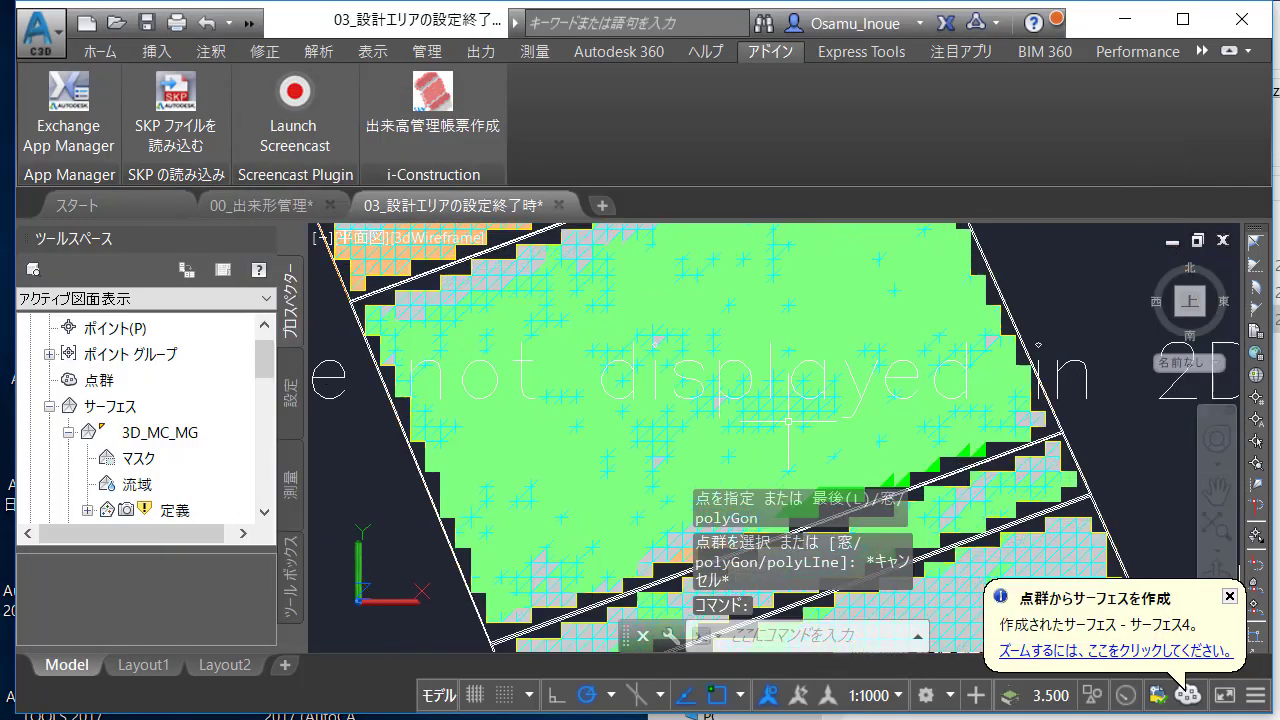
pyautogui.scroll(-5, 790, 422)
pyautogui.scroll(3, 790, 420)
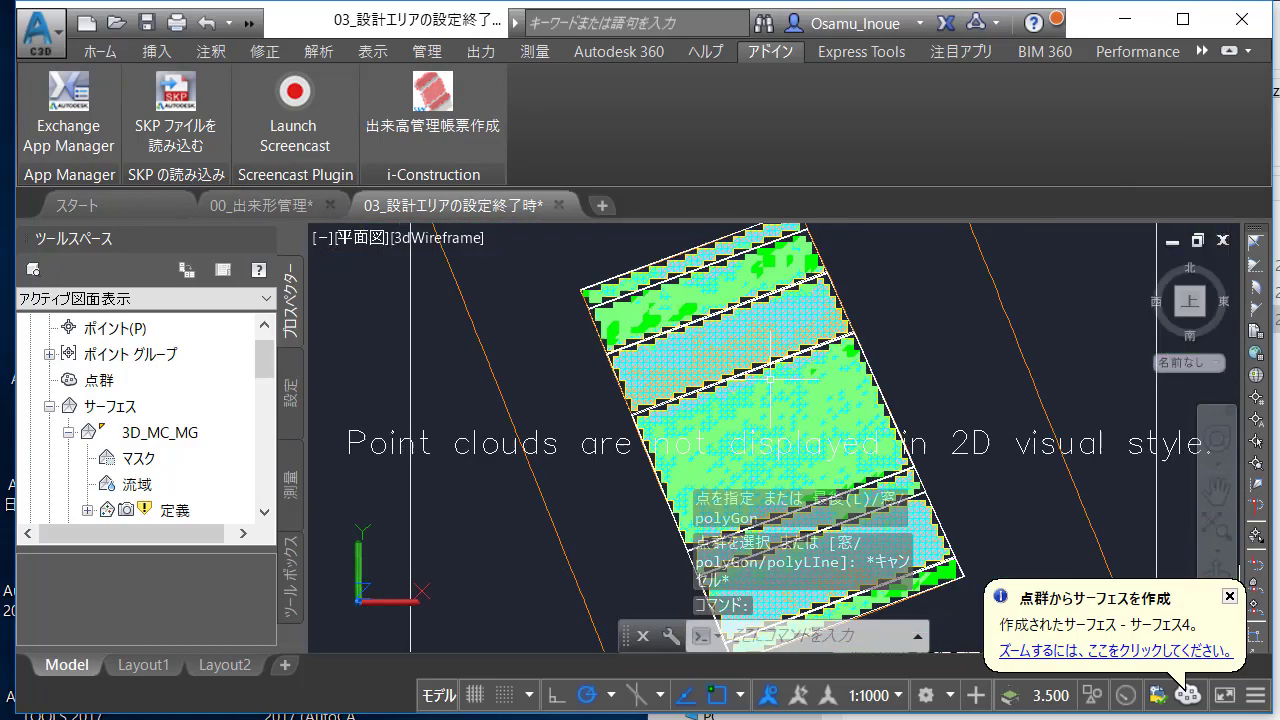
pyautogui.scroll(3, 790, 420)
pyautogui.scroll(-3, 790, 420)
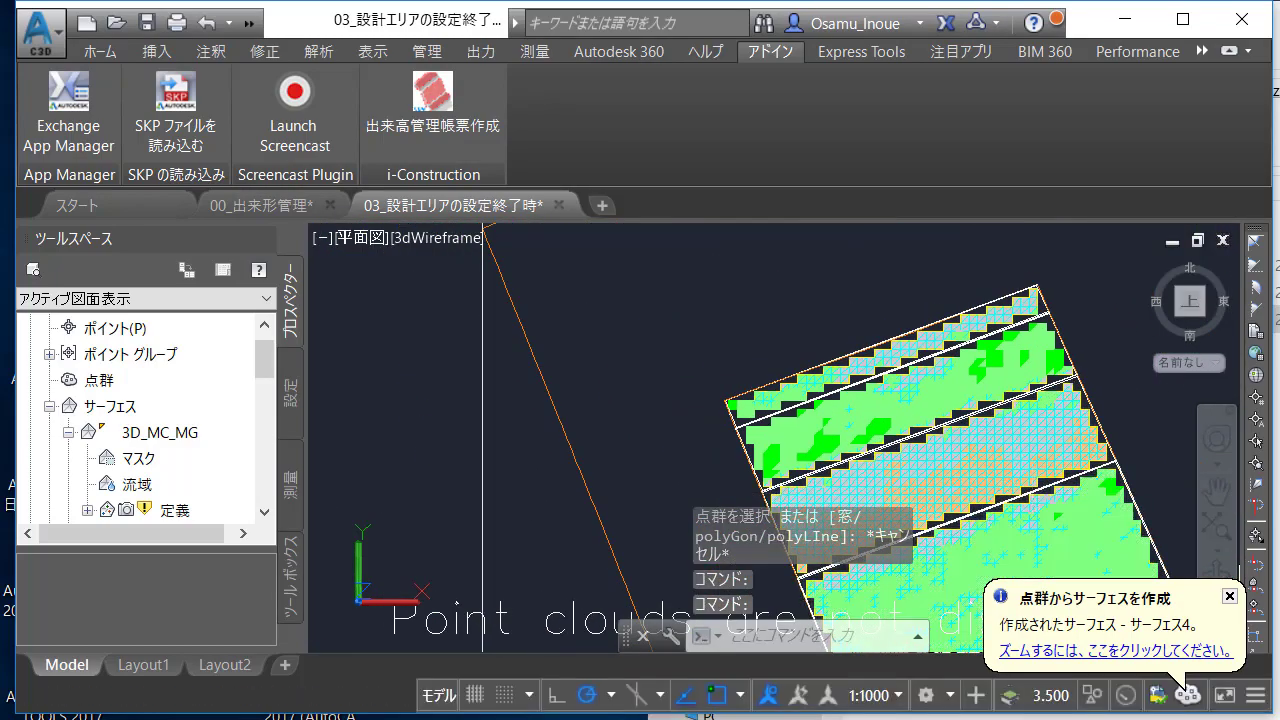
pyautogui.scroll(2, 820, 300)
pyautogui.scroll(2, 820, 300)
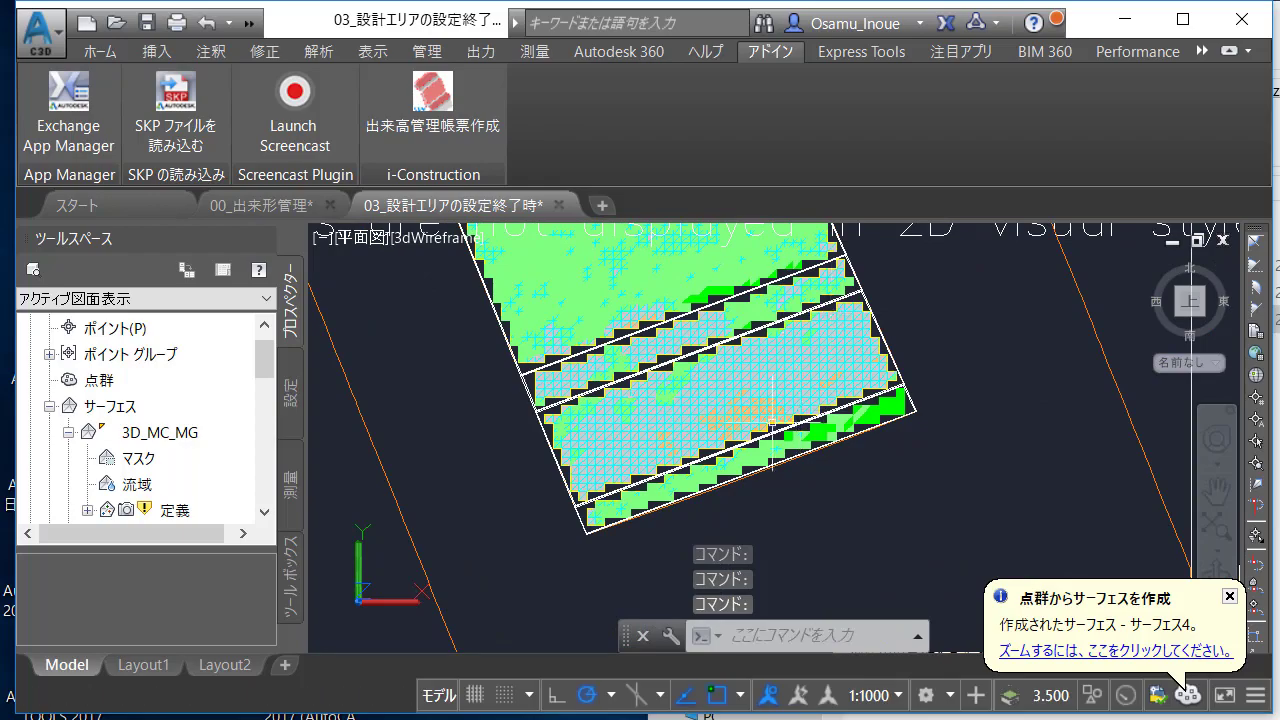
pyautogui.scroll(4, 751, 445)
pyautogui.scroll(-3, 751, 445)
pyautogui.scroll(2, 790, 388)
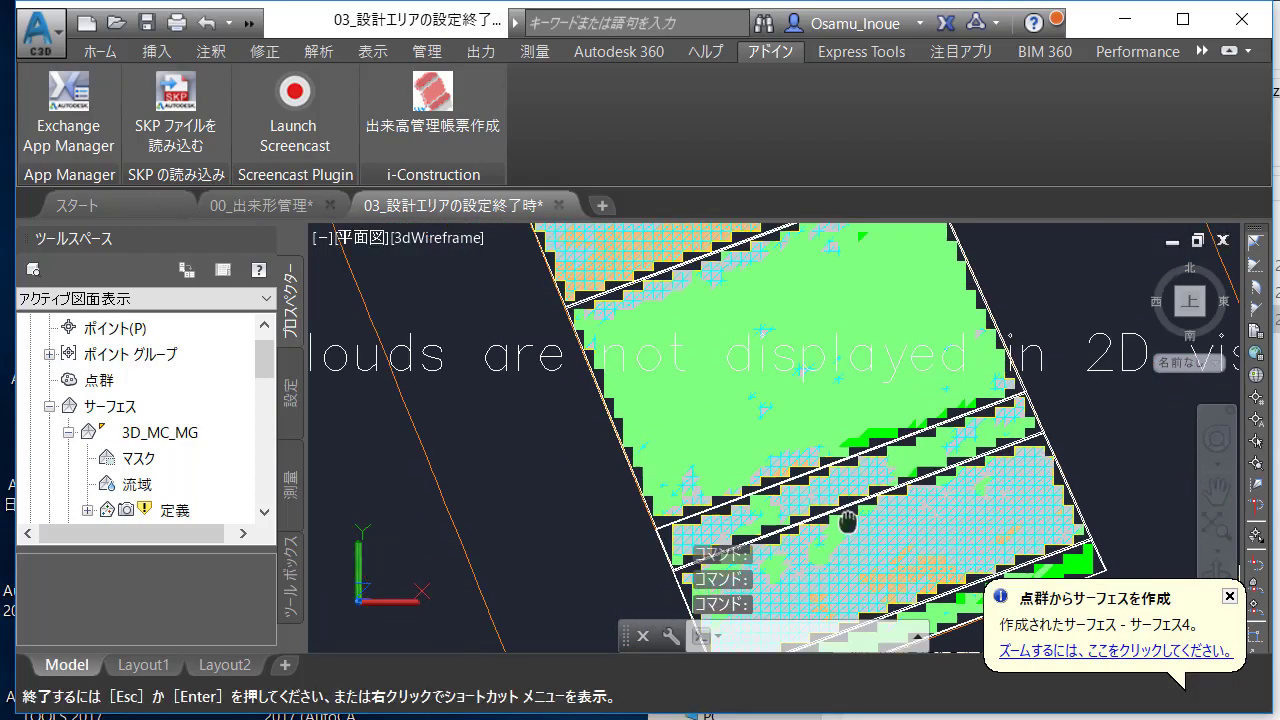
pyautogui.scroll(-1, 790, 388)
pyautogui.moveTo(790, 388)
pyautogui.mouseDown(button='middle')
pyautogui.moveTo(944, 472)
pyautogui.moveTo(812, 377)
pyautogui.mouseUp(button='middle')
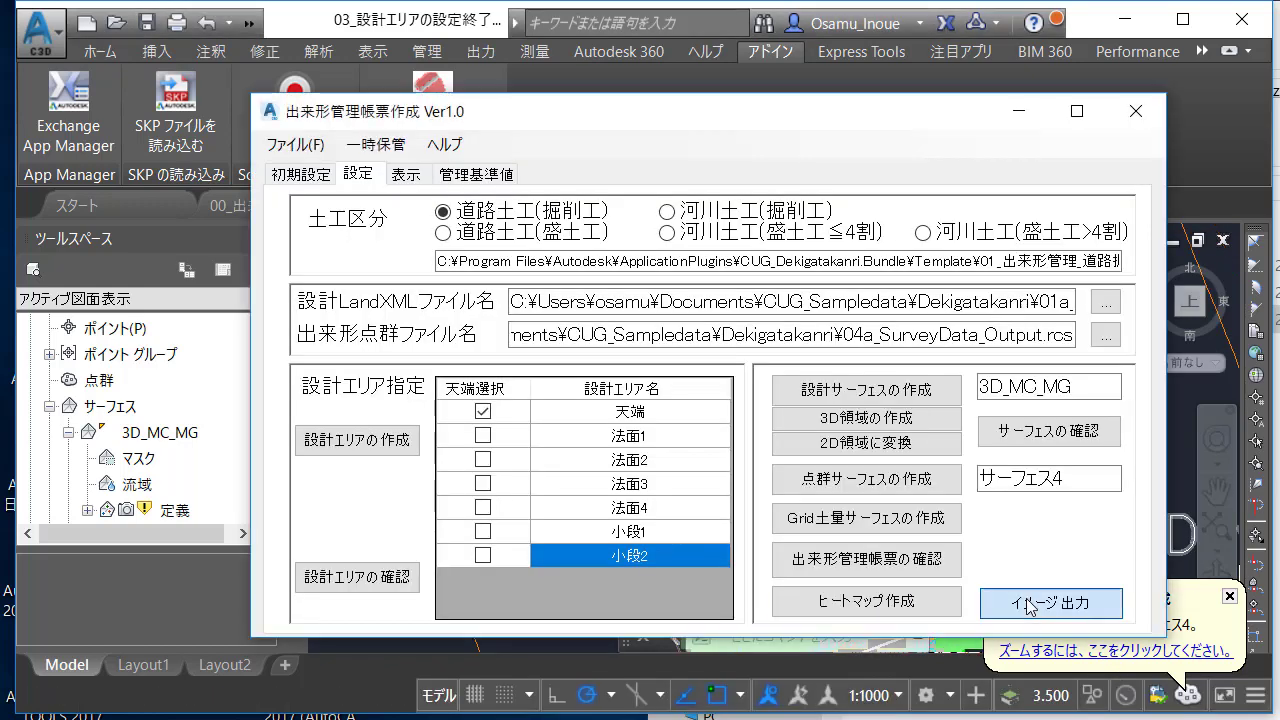
# Step: Export the heat map as the image Dekigatakanri.jpg in CUG_Sampledata and open it in Paint
pyautogui.click(1030, 603)
pyautogui.press('Return')
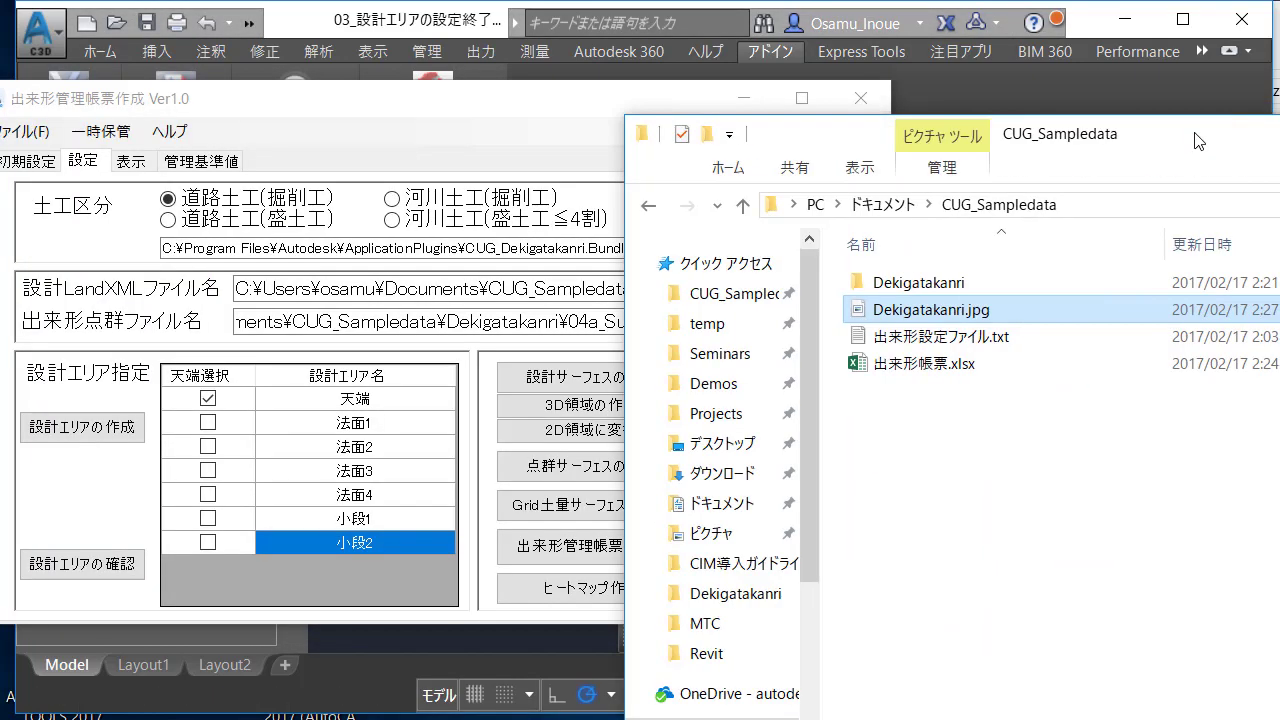
pyautogui.doubleClick(905, 318)
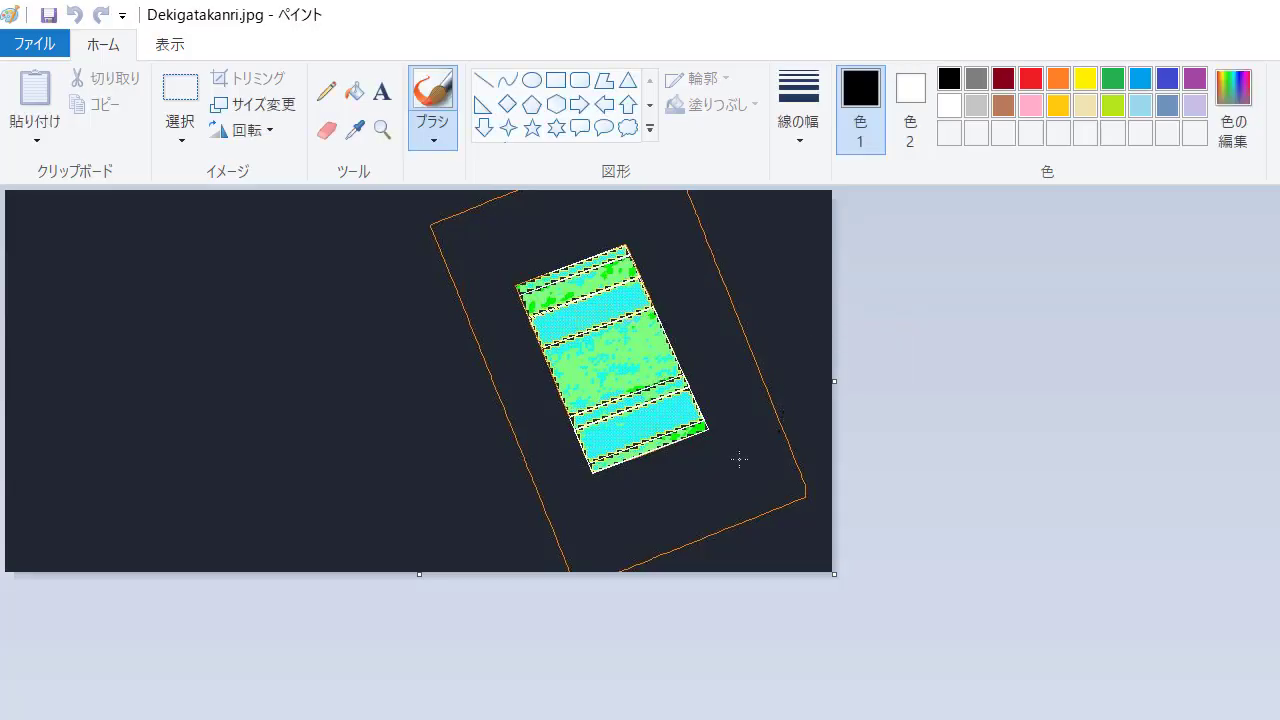